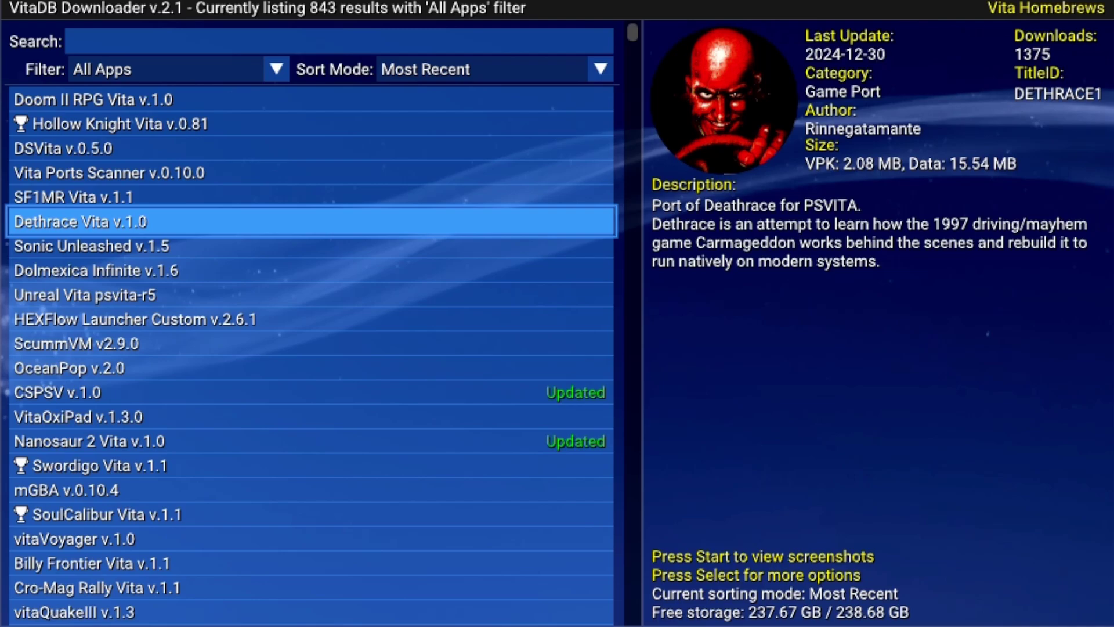
- Step down the homebrew list past Unreal Vita, ScummVM, OceanPop, CSPSV and Nanosaur 2 Vita to Swordigo Vita
{"action": "left_click", "coordinate": [96, 271]}
{"action": "left_click", "coordinate": [85, 295]}
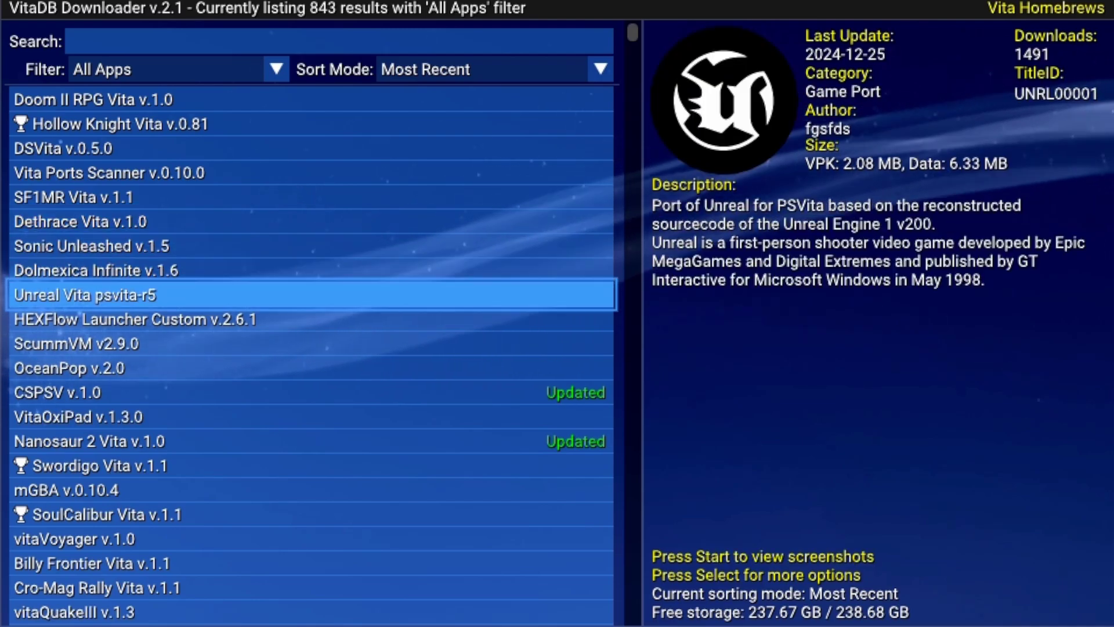
{"action": "left_click", "coordinate": [135, 319]}
{"action": "left_click", "coordinate": [76, 343]}
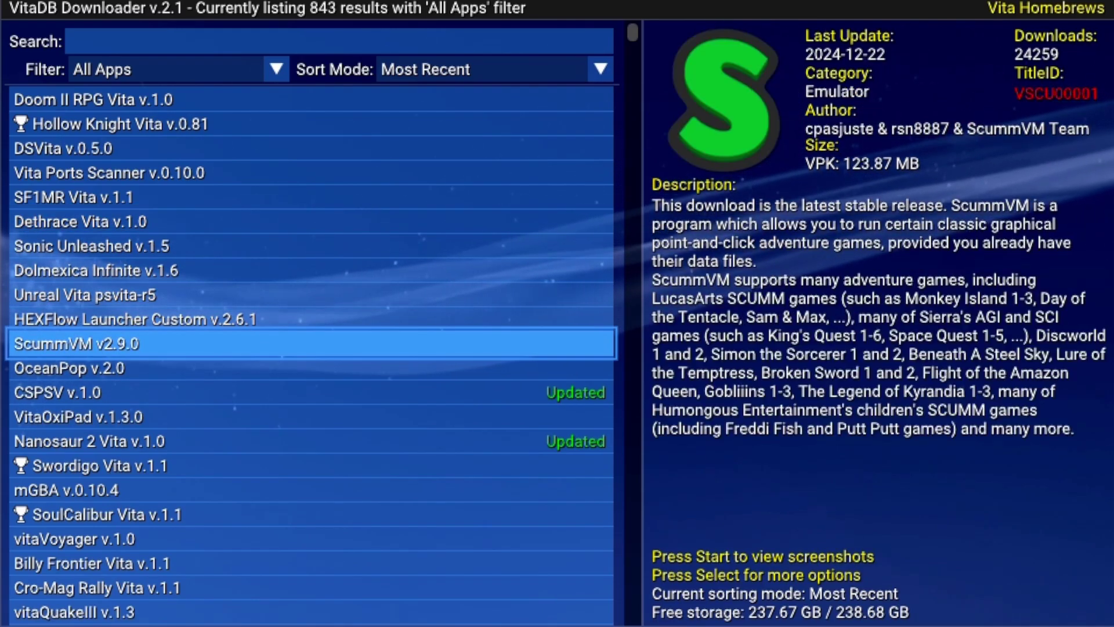
{"action": "left_click", "coordinate": [69, 368]}
{"action": "left_click", "coordinate": [58, 393]}
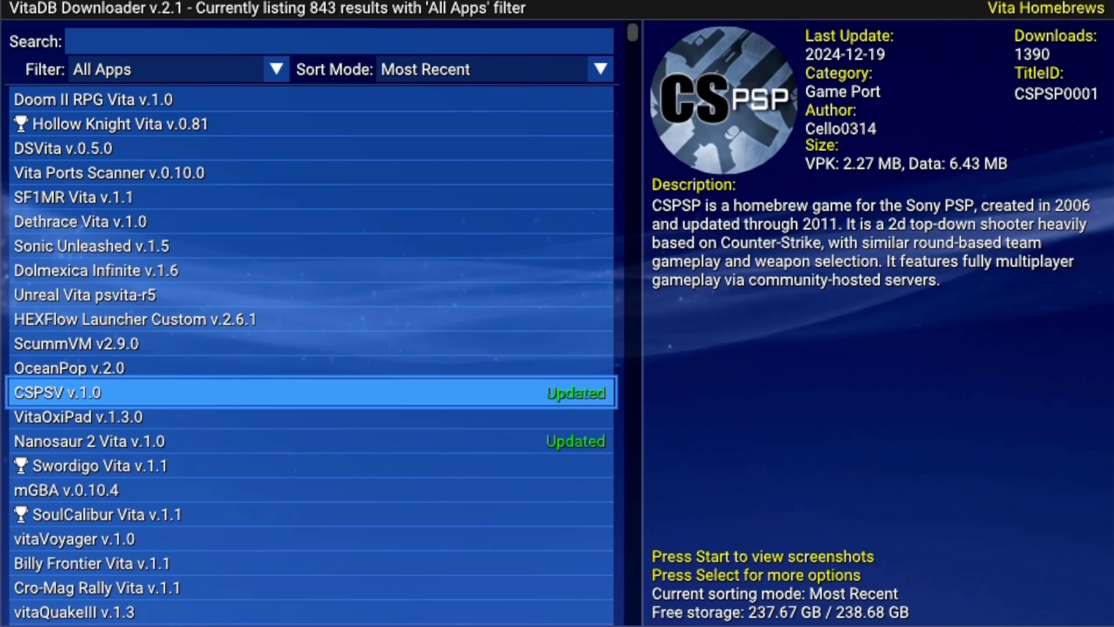
{"action": "left_click", "coordinate": [78, 416]}
{"action": "left_click", "coordinate": [90, 441]}
{"action": "left_click", "coordinate": [100, 465]}
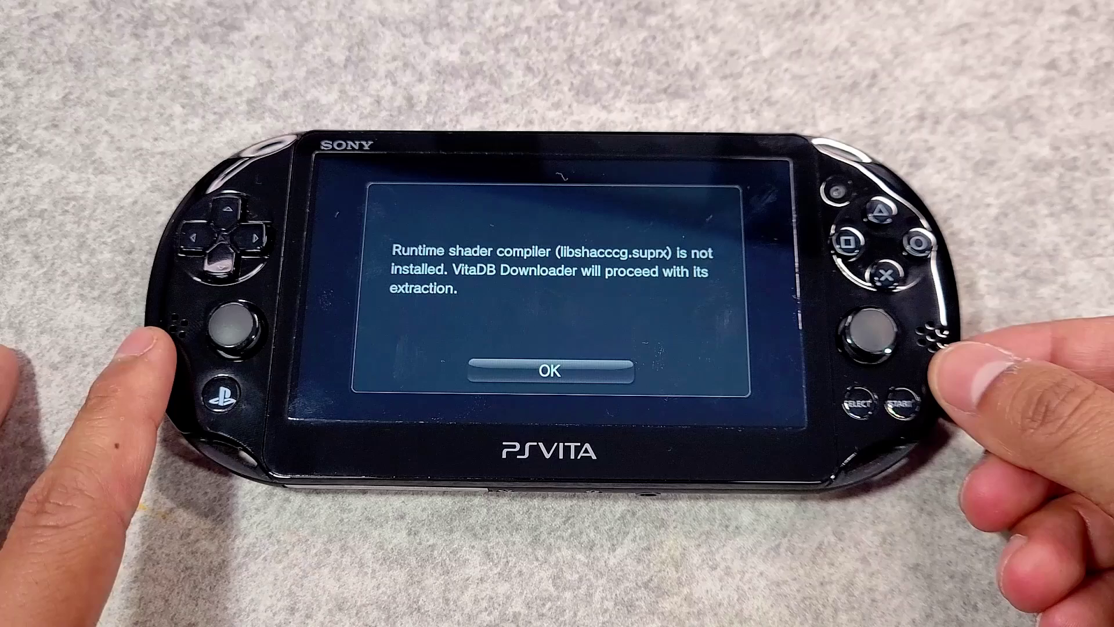
- Dismiss the missing libshacccg.suprx shader compiler notice with OK
{"action": "left_click", "coordinate": [522, 365]}
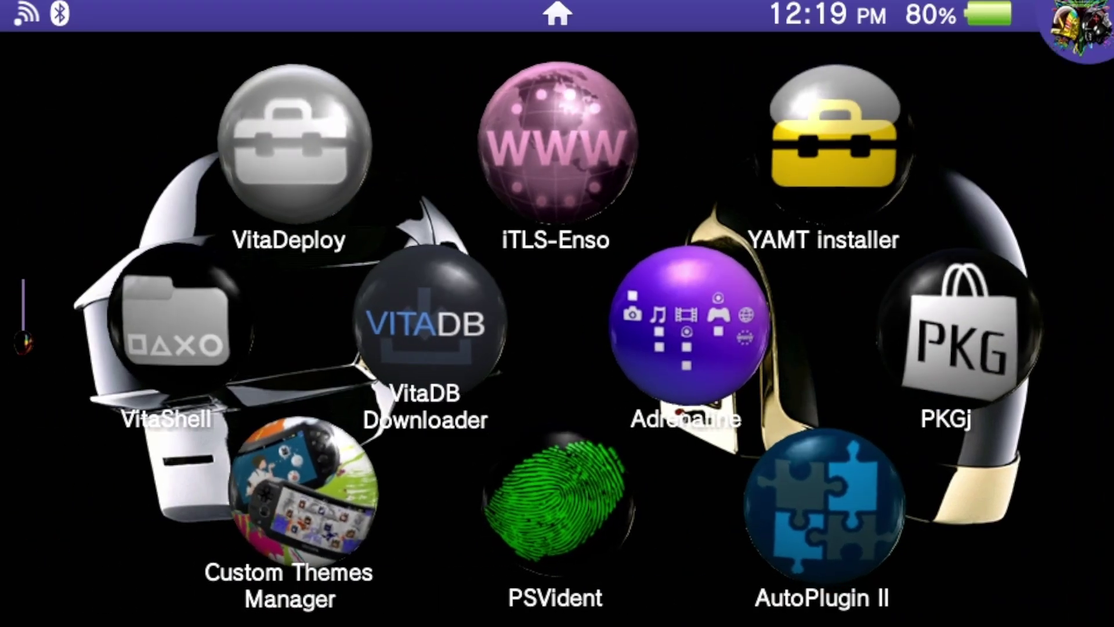
- Go up to the system apps page and launch the Settings app
{"action": "scroll", "coordinate": [557, 325], "scroll_direction": "up", "scroll_amount": 1}
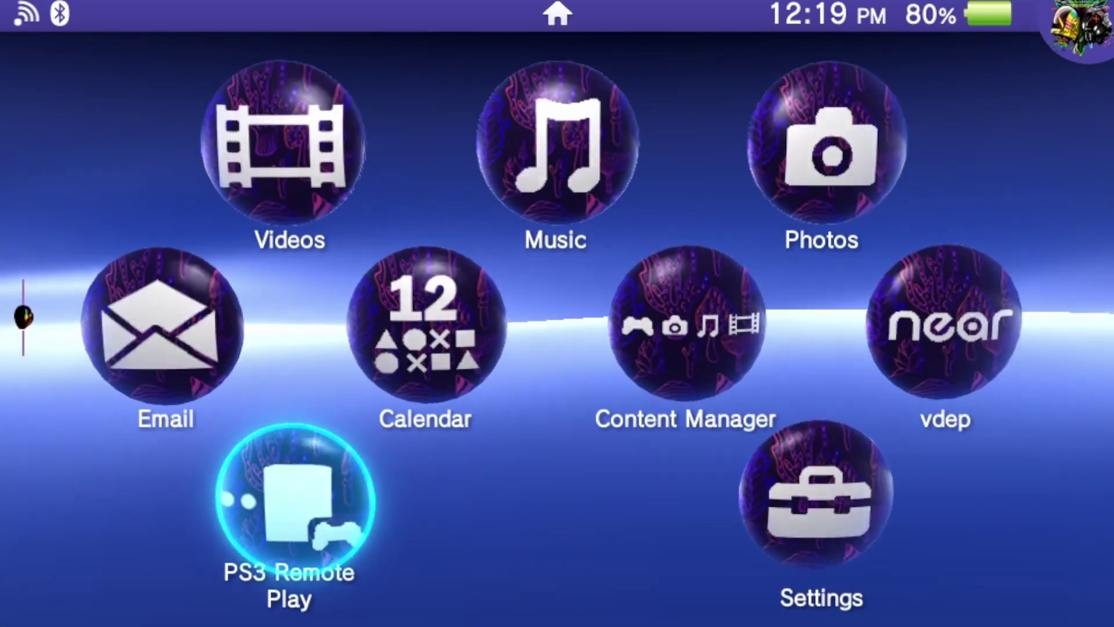
{"action": "key", "text": "Return"}
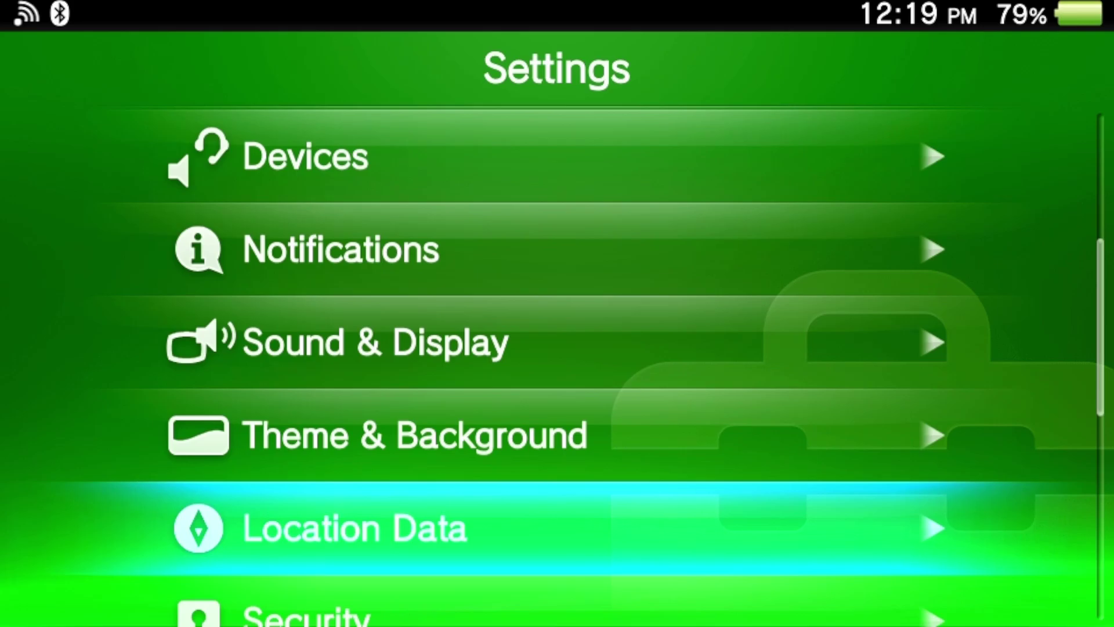
- Go to System > PlayStation®Mobile to check the PSM Runtime Package version
{"action": "key", "text": "Down"}
{"action": "key", "text": "Down"}
{"action": "key", "text": "Down"}
{"action": "key", "text": "Down"}
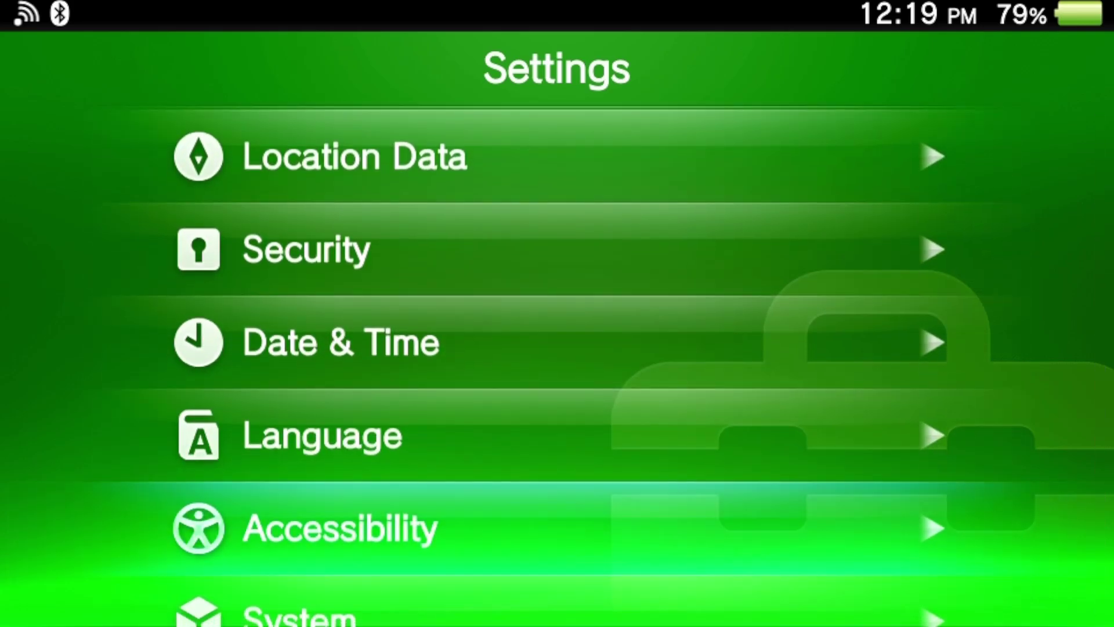
{"action": "key", "text": "Down"}
{"action": "key", "text": "Return"}
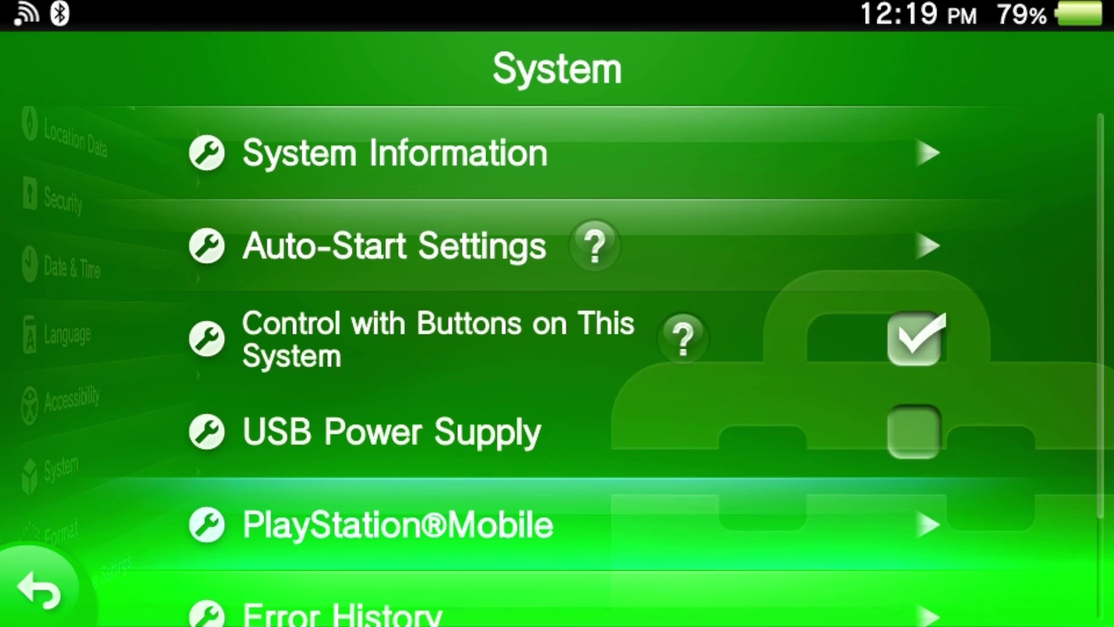
{"action": "key", "text": "Return"}
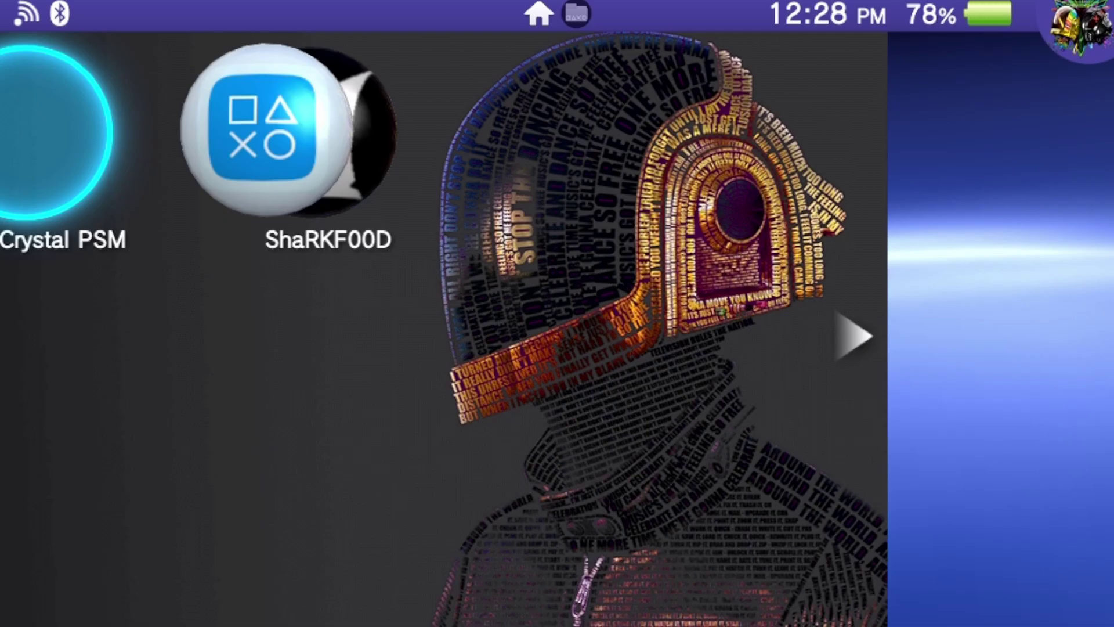
- Start Crystal PSM from its LiveArea, bringing up the warning that VitaShell will close
{"action": "key", "text": "Return"}
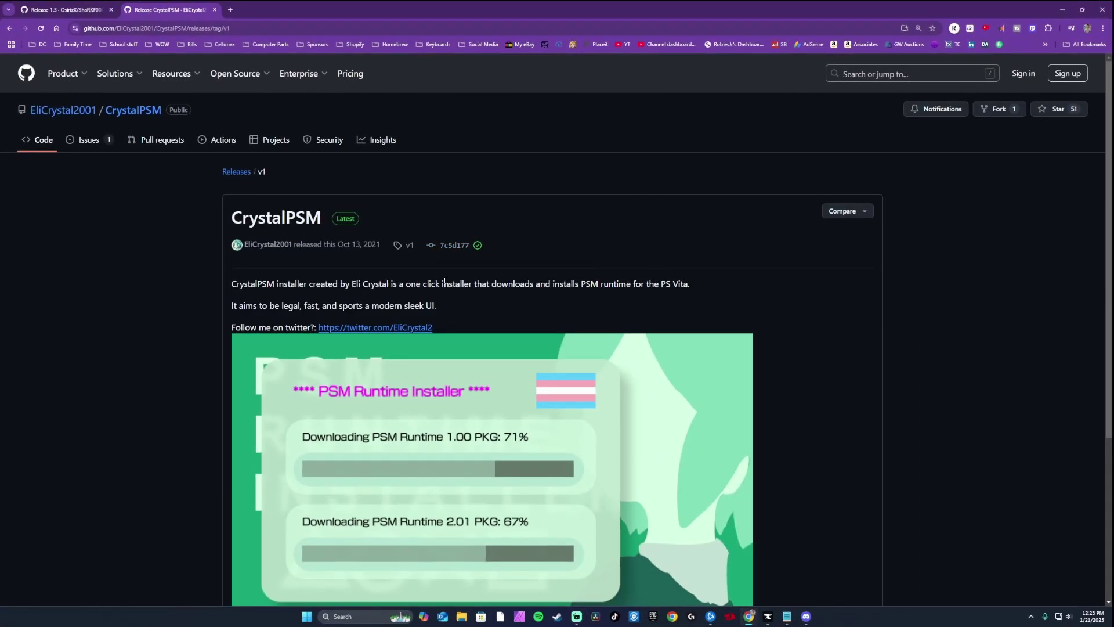
- Copy CrystalPSM.vpk and ShaRKF00D.vpk from Downloads onto USB Drive (E:)
{"action": "scroll", "coordinate": [369, 272], "scroll_direction": "down", "scroll_amount": 4}
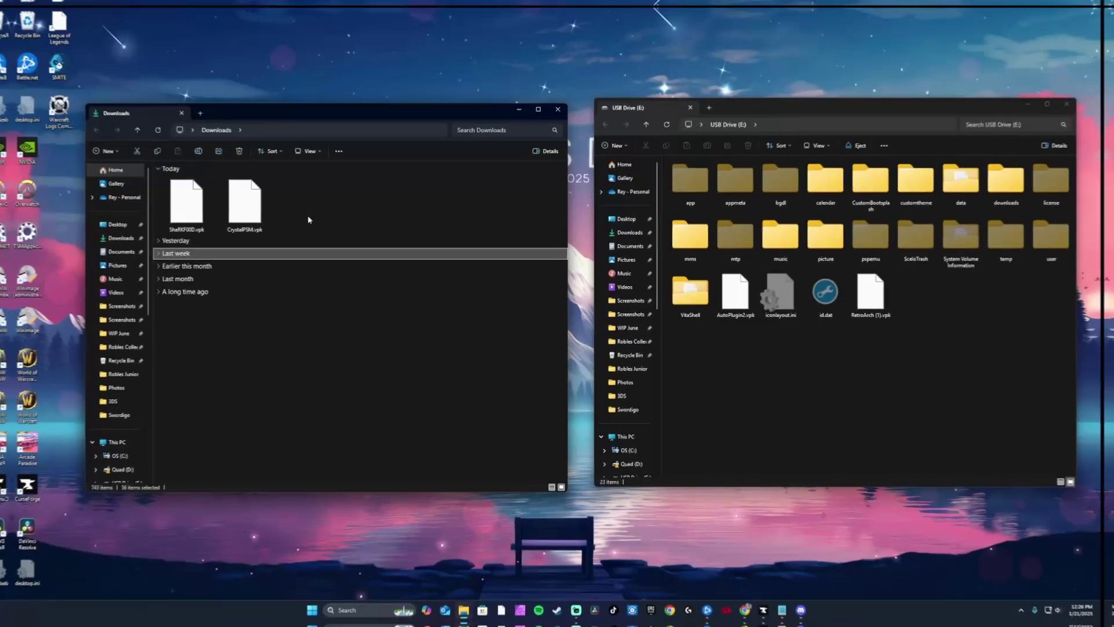
{"action": "left_click_drag", "start_coordinate": [308, 219], "coordinate": [163, 177]}
{"action": "left_click_drag", "start_coordinate": [245, 205], "coordinate": [866, 399]}
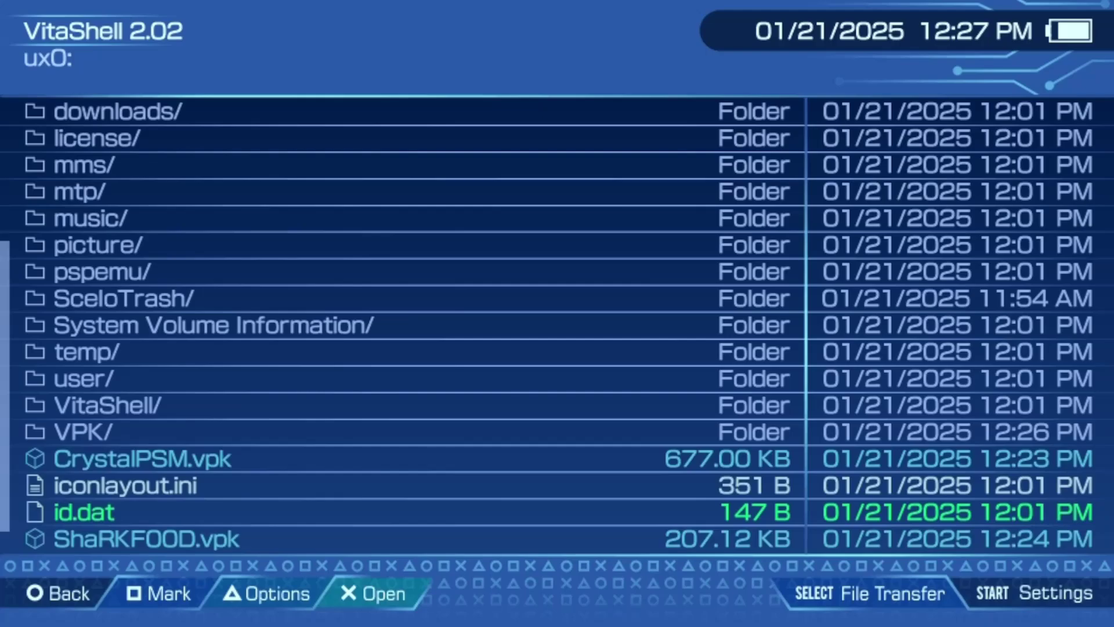
- Install CrystalPSM.vpk, accepting extended permissions, then install ShaRKF00D.vpk from ux0:
{"action": "key", "text": "Down"}
{"action": "key", "text": "Return"}
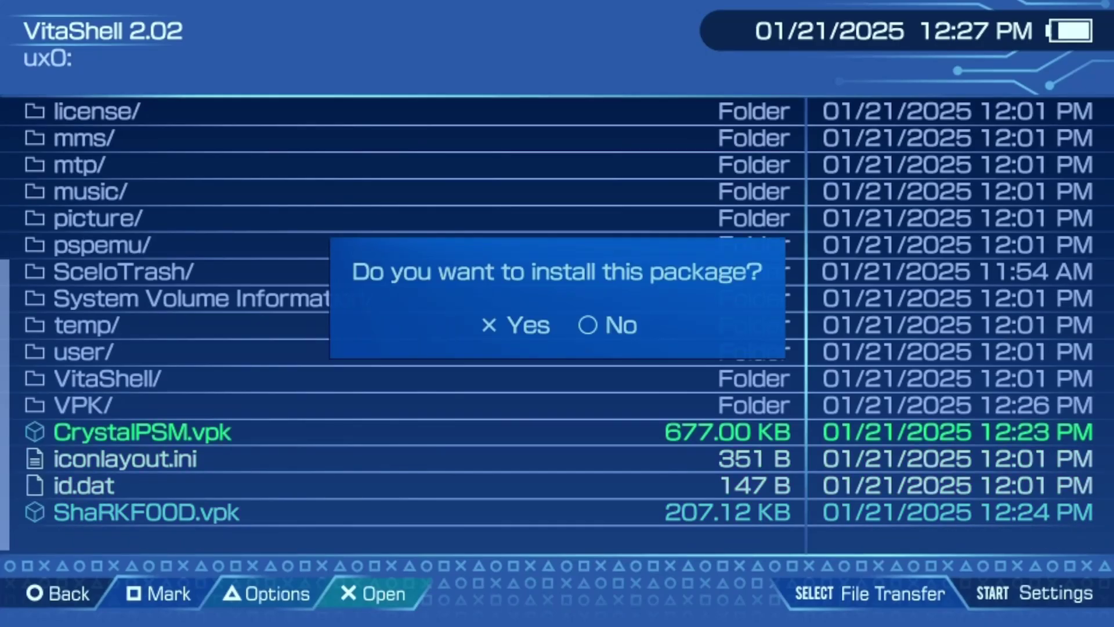
{"action": "key", "text": "Return"}
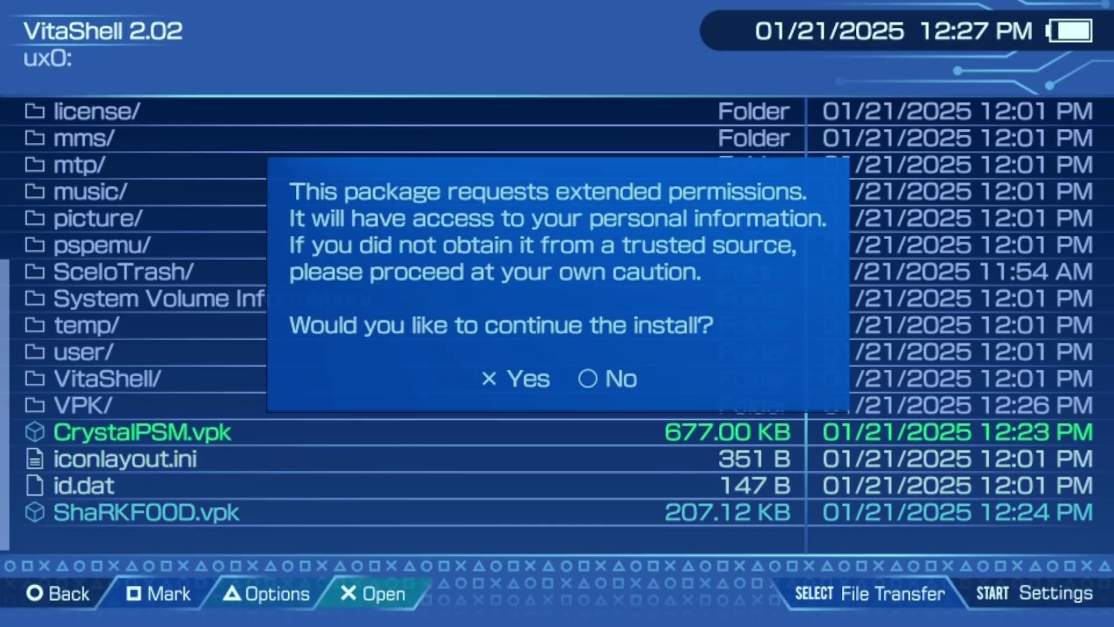
{"action": "key", "text": "Return"}
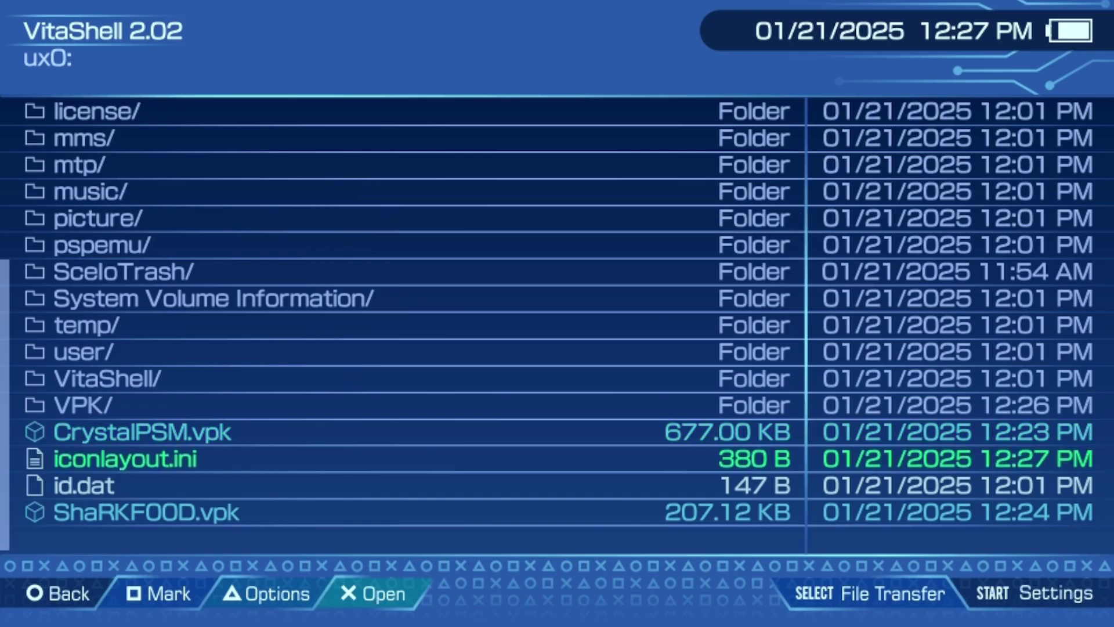
{"action": "key", "text": "Return"}
{"action": "key", "text": "Return"}
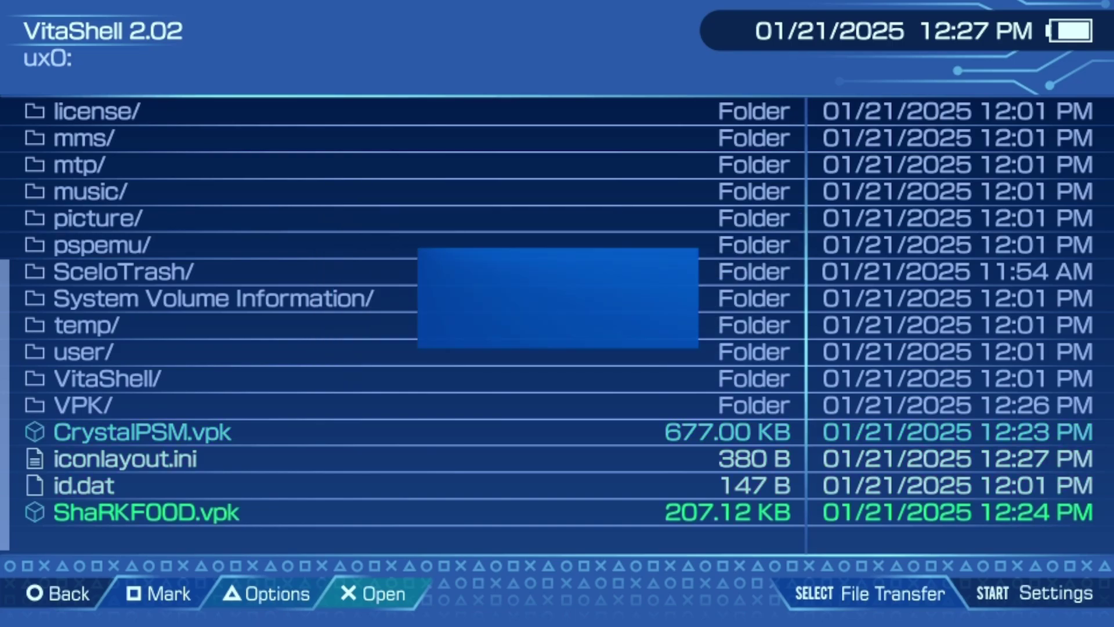
{"action": "key", "text": "Return"}
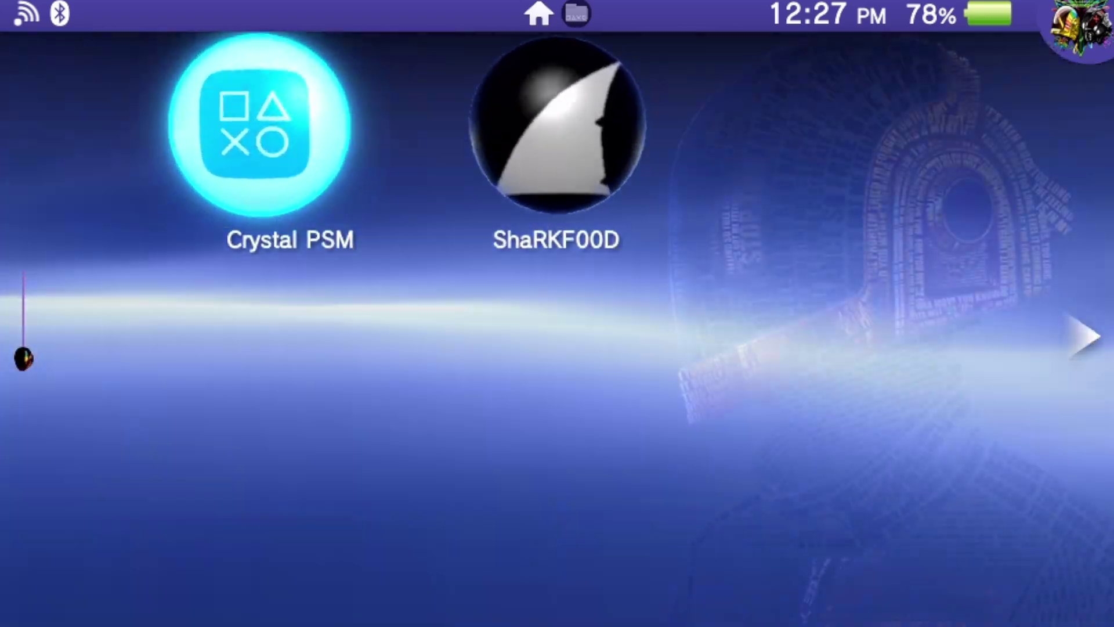
- Launch Crystal PSM from its home screen bubble, letting VitaShell close
{"action": "key", "text": "Right"}
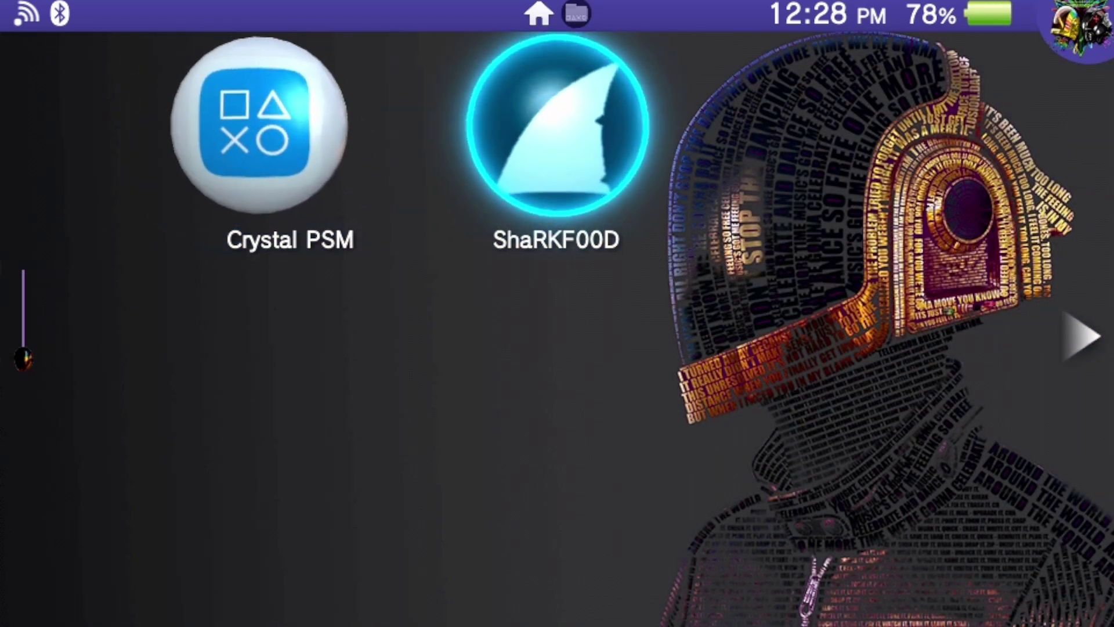
{"action": "key", "text": "Left"}
{"action": "key", "text": "Return"}
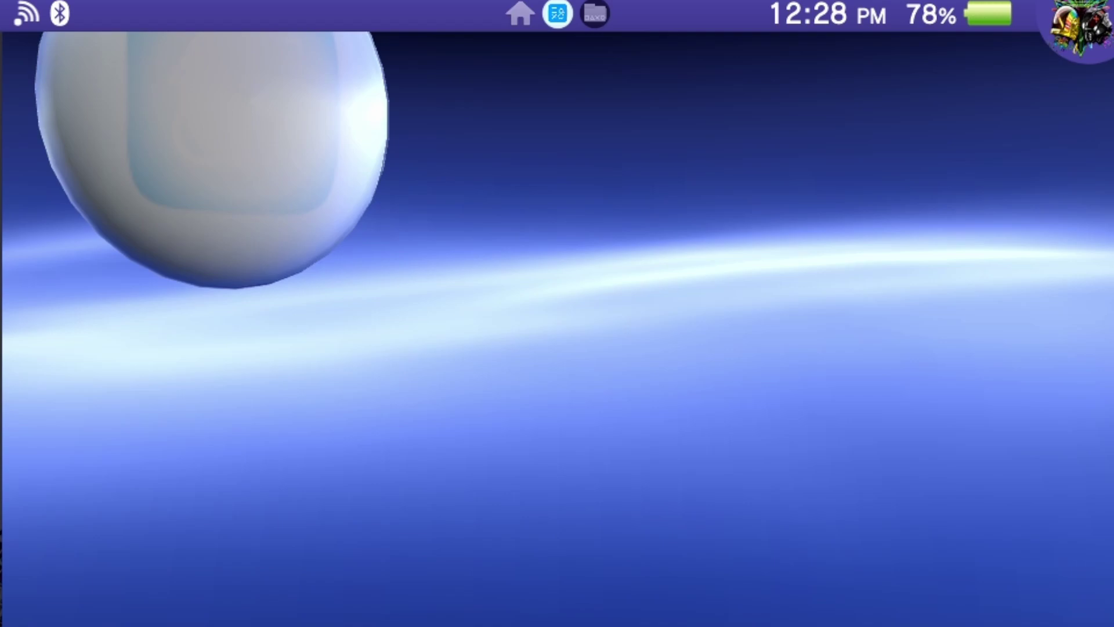
{"action": "key", "text": "Return"}
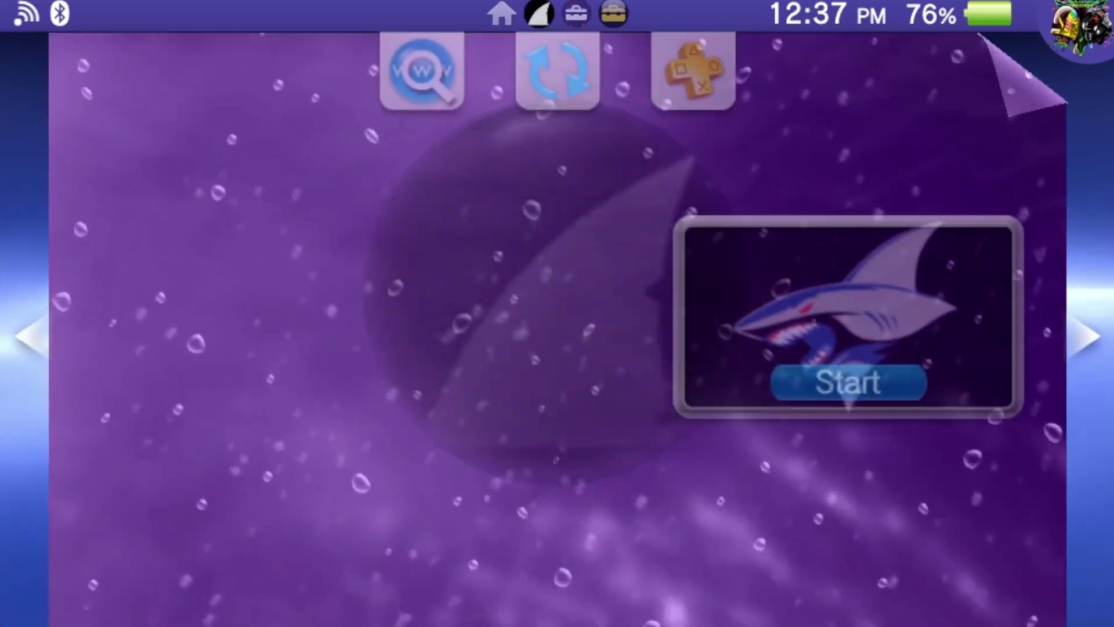
- Start ShaRKF00D and choose OK to close the running app
{"action": "left_click", "coordinate": [849, 382]}
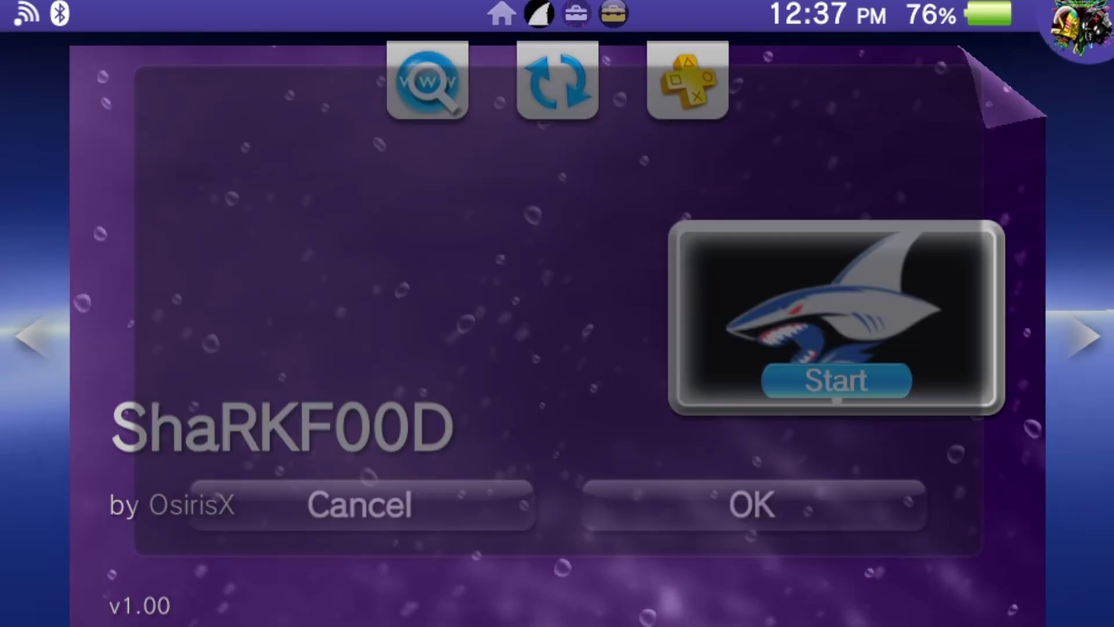
{"action": "key", "text": "Right"}
{"action": "key", "text": "Return"}
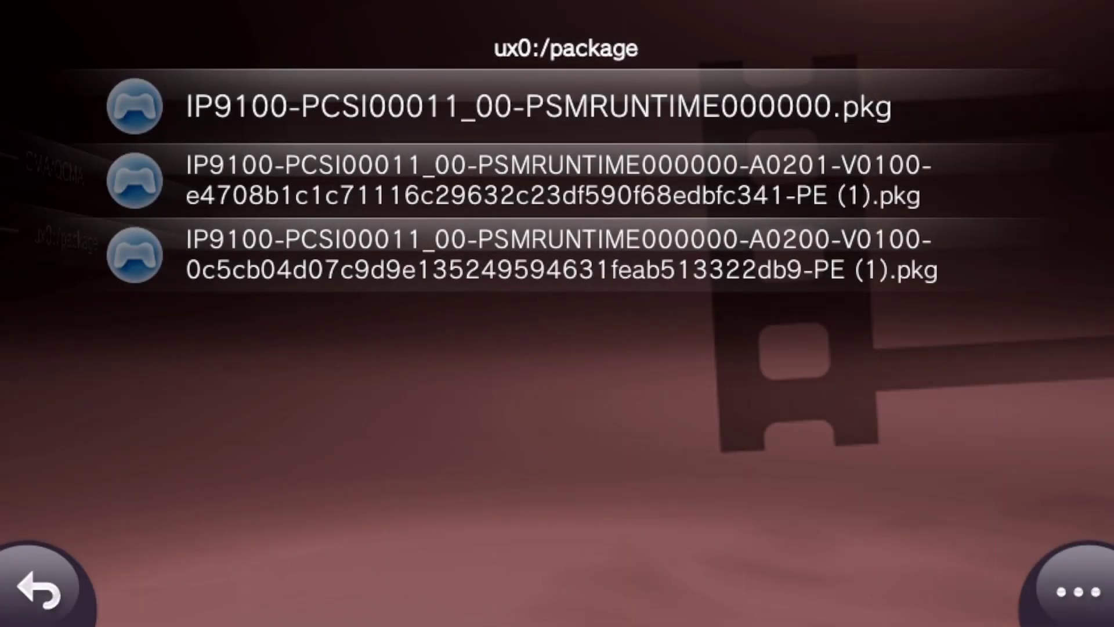
- Install IP9100-PCSI00011_00-PSMRUNTIME000000.pkg from ux0:/package, confirming with OK
{"action": "left_click", "coordinate": [538, 106]}
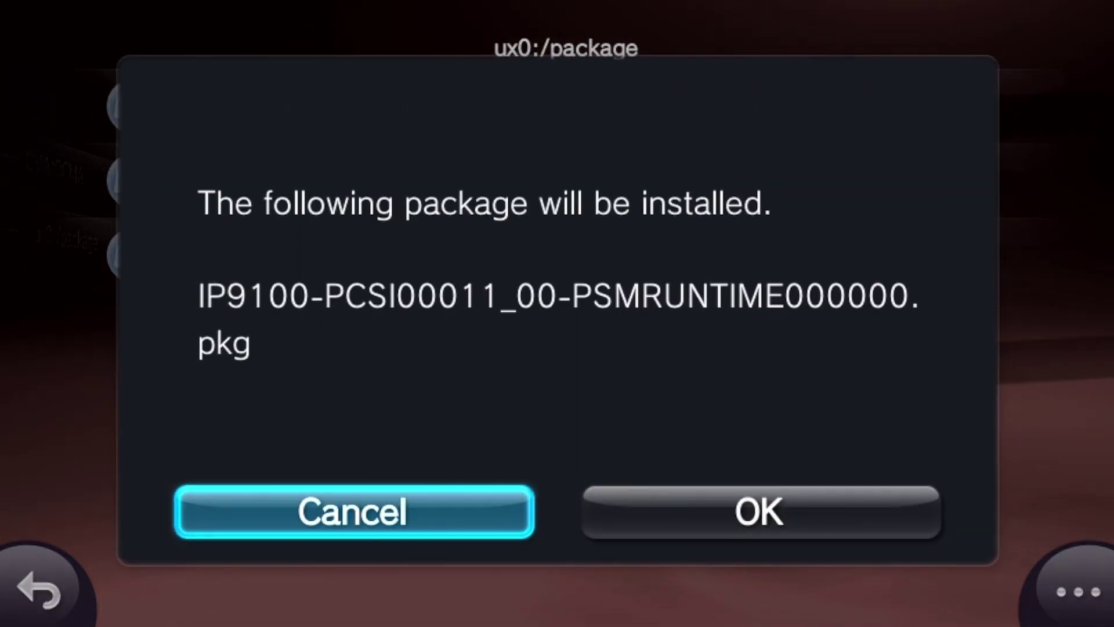
{"action": "key", "text": "Right"}
{"action": "key", "text": "Return"}
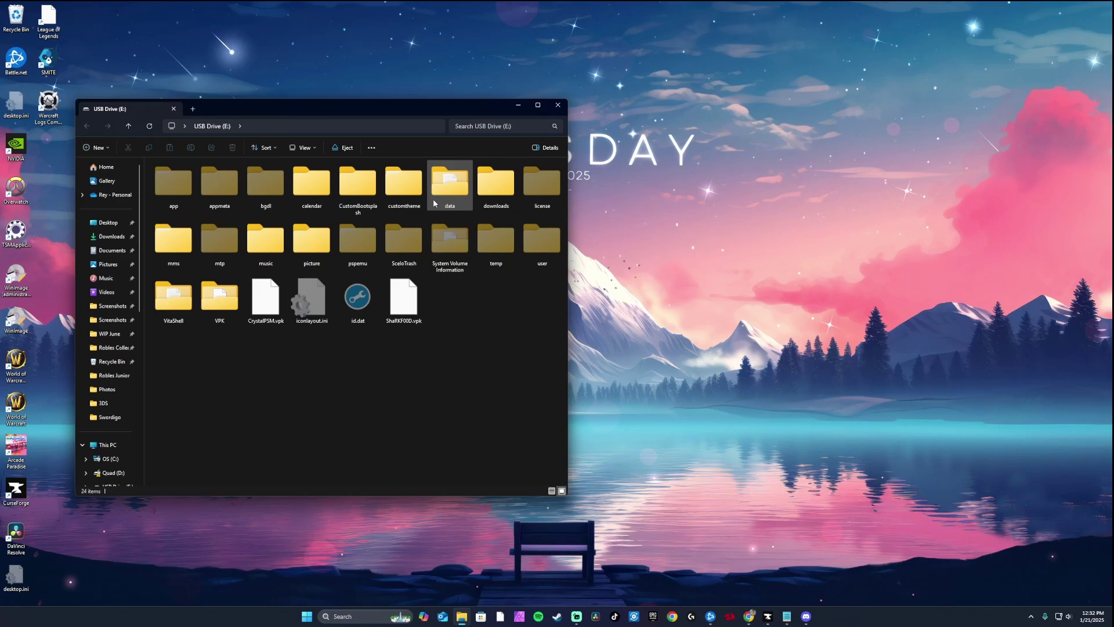
- Copy PKGInstallerLauncher (1).vpk onto USB Drive (E:) and create a new folder named package
{"action": "left_click_drag", "start_coordinate": [342, 106], "coordinate": [849, 76]}
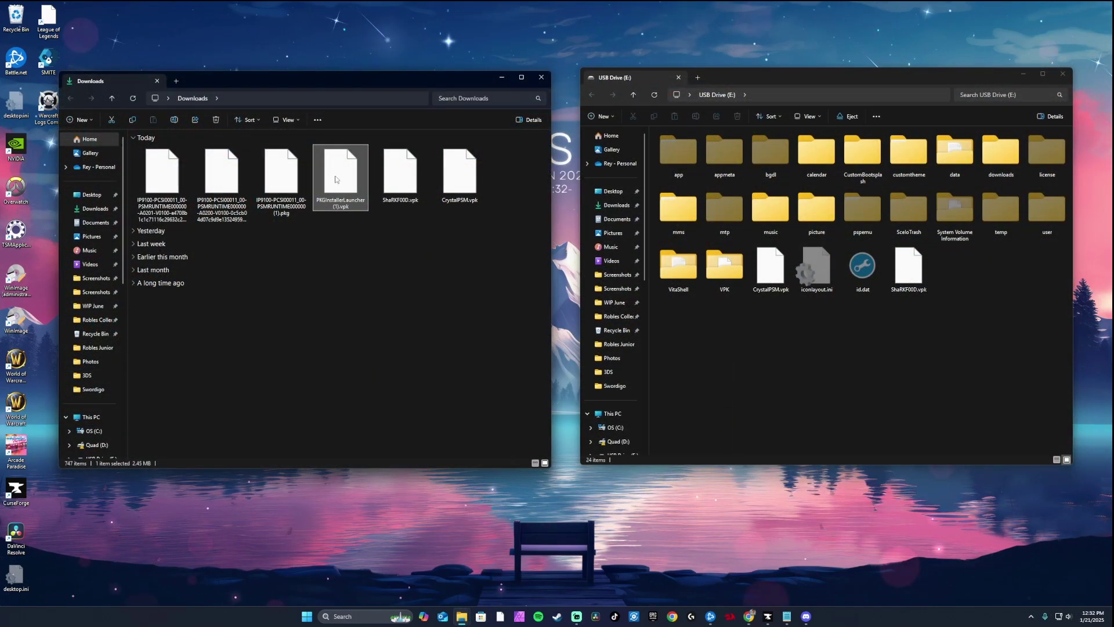
{"action": "left_click_drag", "start_coordinate": [843, 335], "coordinate": [894, 345]}
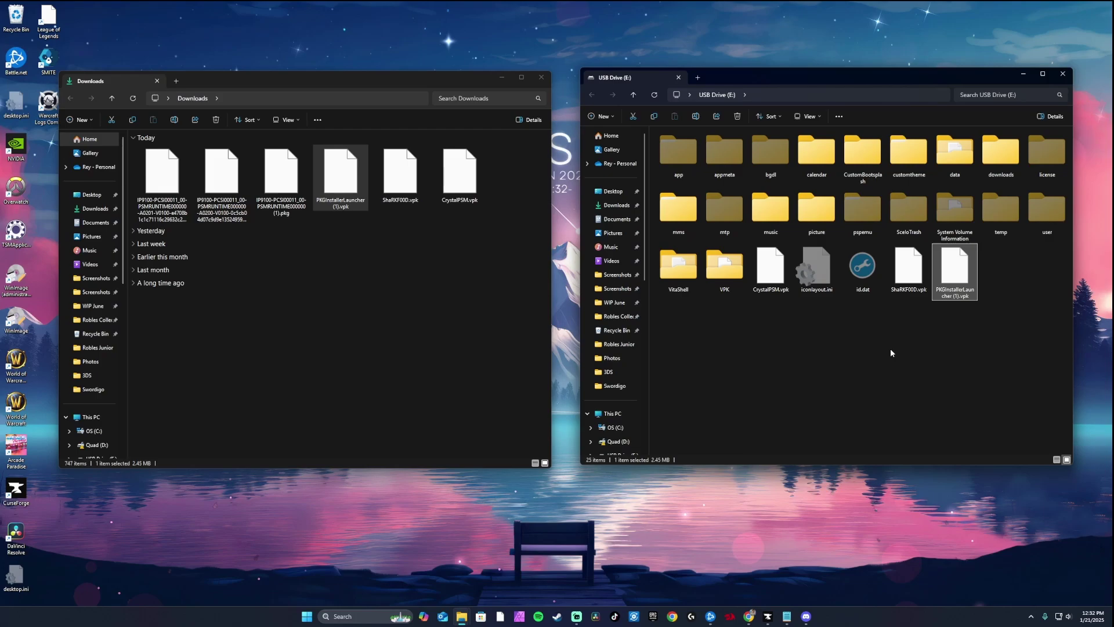
{"action": "key", "text": "ctrl+shift+n"}
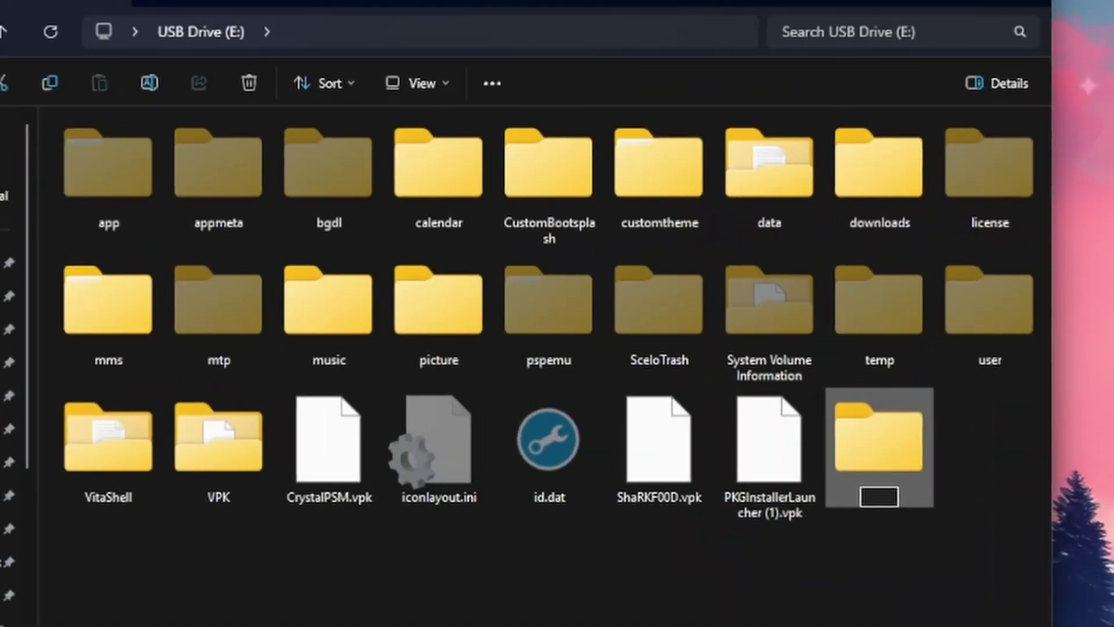
{"action": "type", "text": "package"}
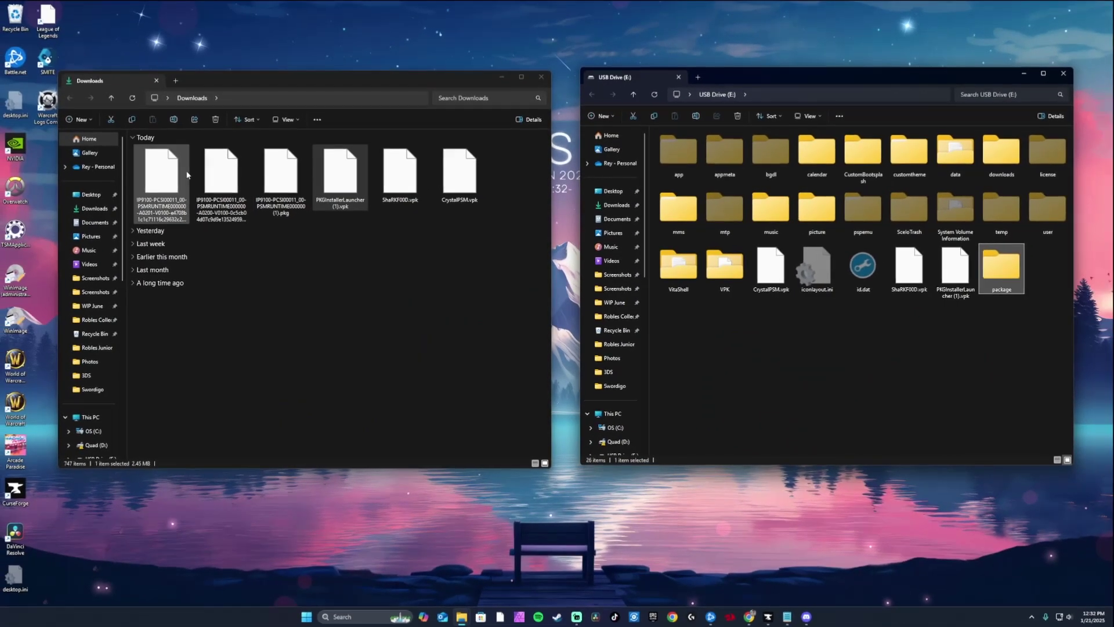
- Copy the three IP9100 runtime .pkg files from Downloads into the package folder and open it
{"action": "left_click", "coordinate": [163, 174]}
{"action": "left_click", "coordinate": [287, 178], "text": "shift"}
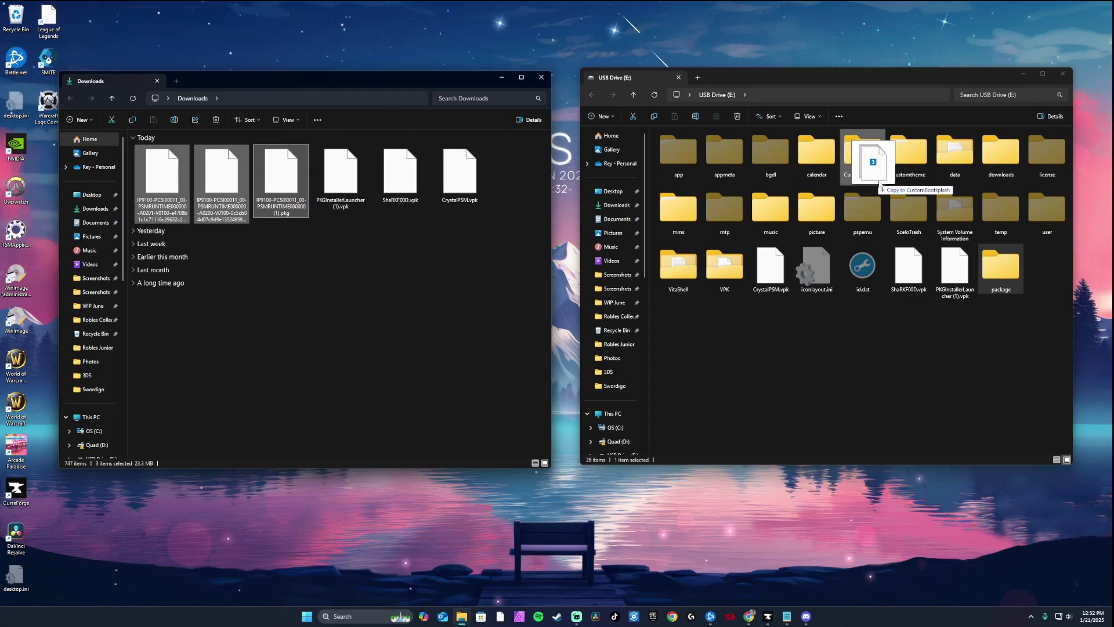
{"action": "left_click_drag", "start_coordinate": [880, 185], "coordinate": [452, 204]}
{"action": "left_click_drag", "start_coordinate": [1001, 264], "coordinate": [1001, 265]}
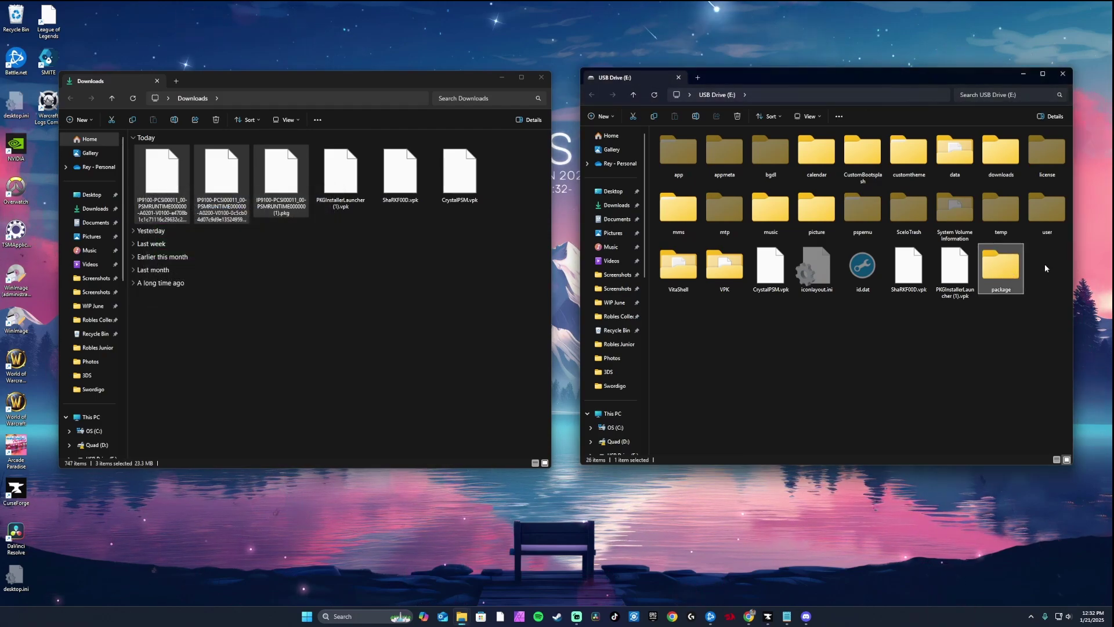
{"action": "key", "text": "Return"}
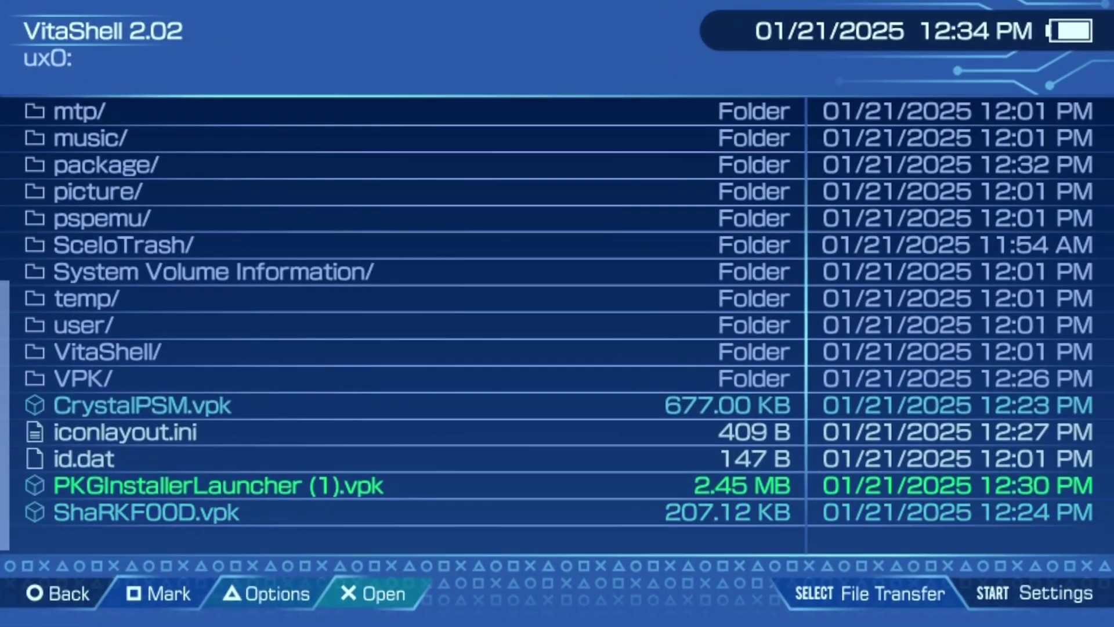
- Install PKGInstallerLauncher (1).vpk, accept the extended permissions warning, and launch Package Installer
{"action": "key", "text": "Return"}
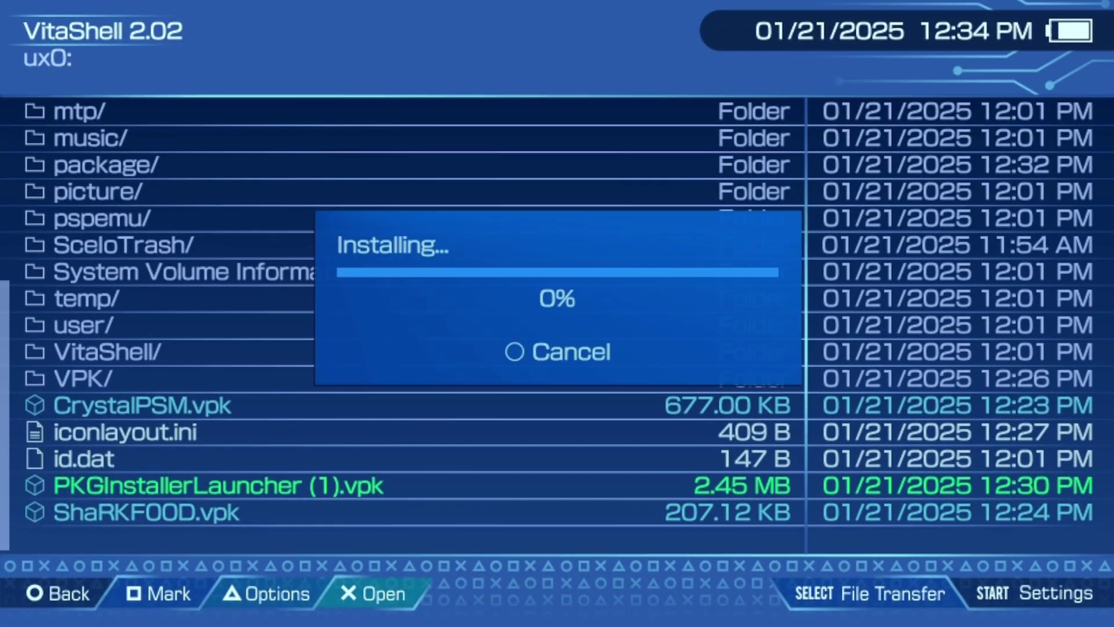
{"action": "key", "text": "Return"}
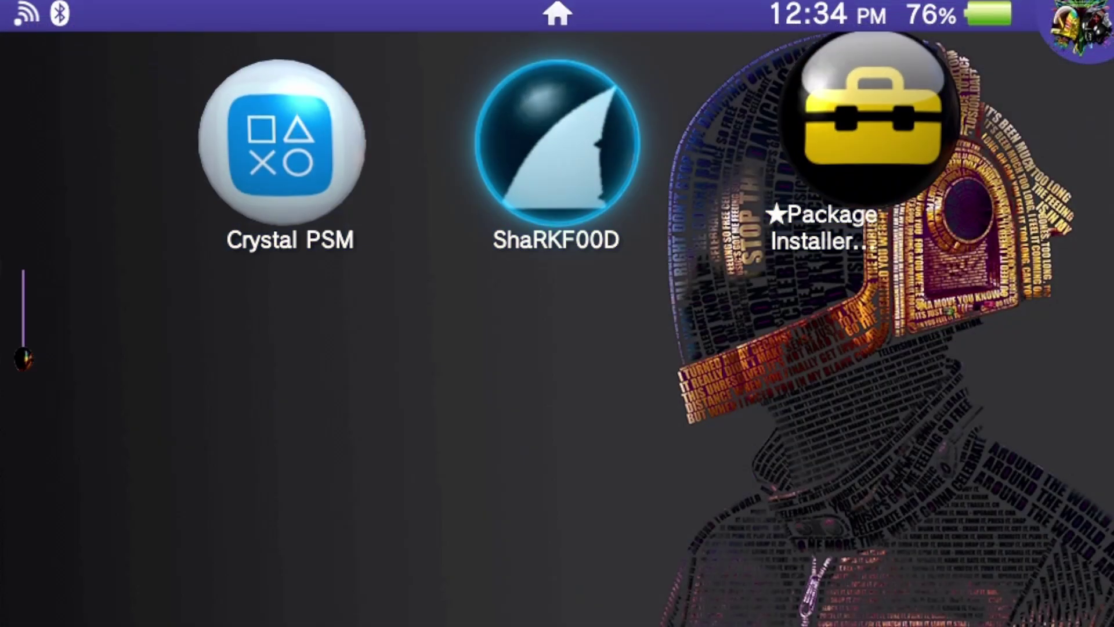
{"action": "key", "text": "Return"}
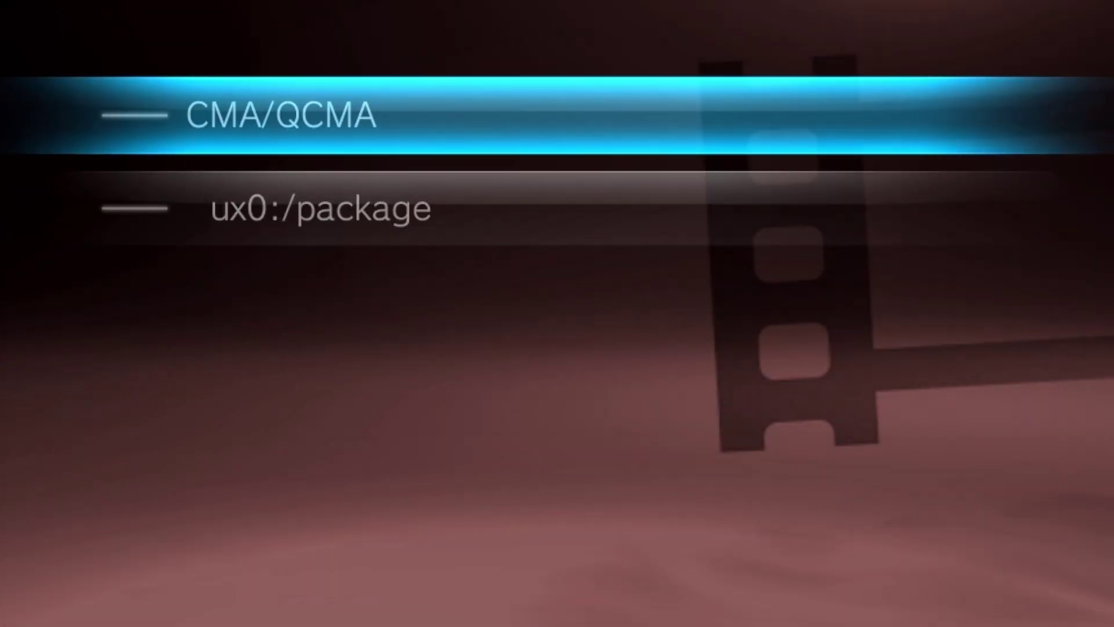
- Choose ux0:/package as the source to list the three IP9100 PSMRUNTIME packages
{"action": "key", "text": "Down"}
{"action": "key", "text": "Return"}
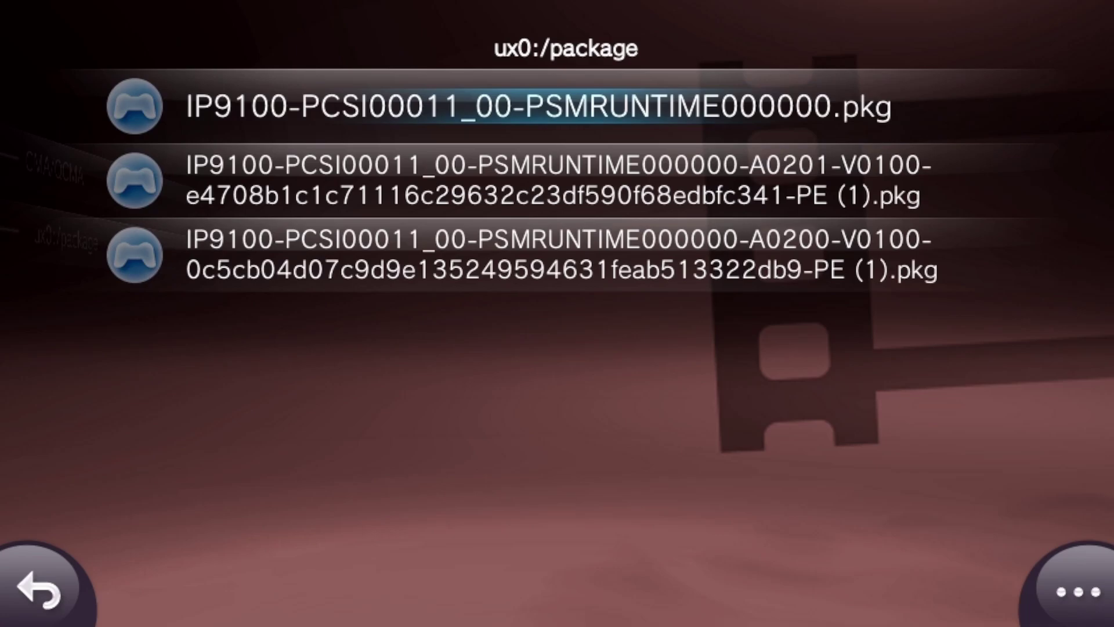
- Install IP9100-PCSI00011_00-PSMRUNTIME000000.pkg, dismiss the Succeeded! message, and open Settings
{"action": "key", "text": "Return"}
{"action": "key", "text": "Right"}
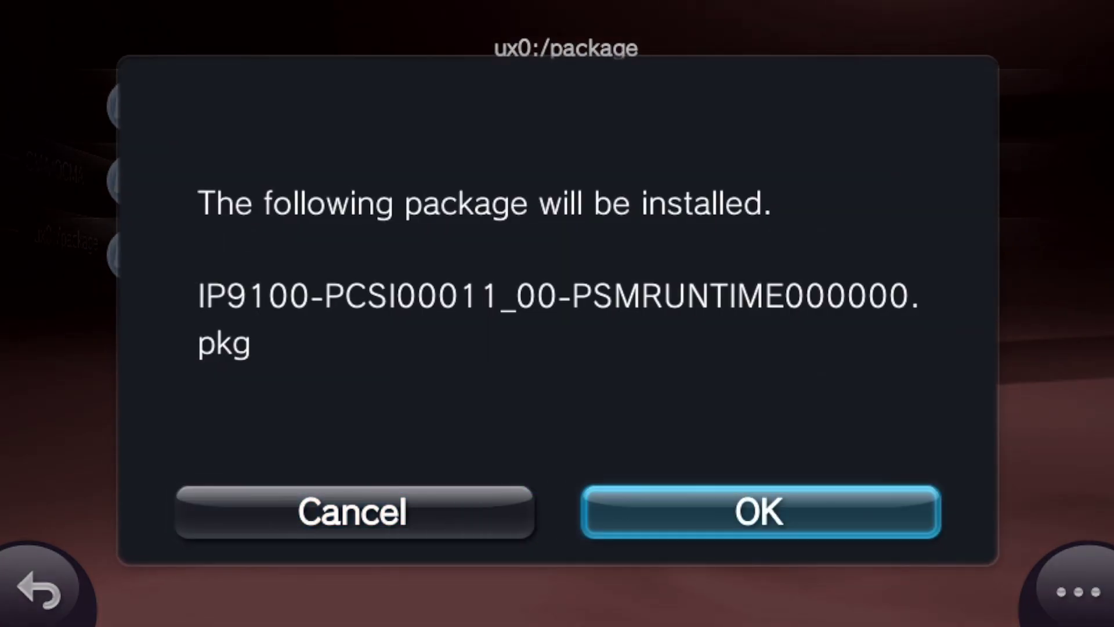
{"action": "key", "text": "Return"}
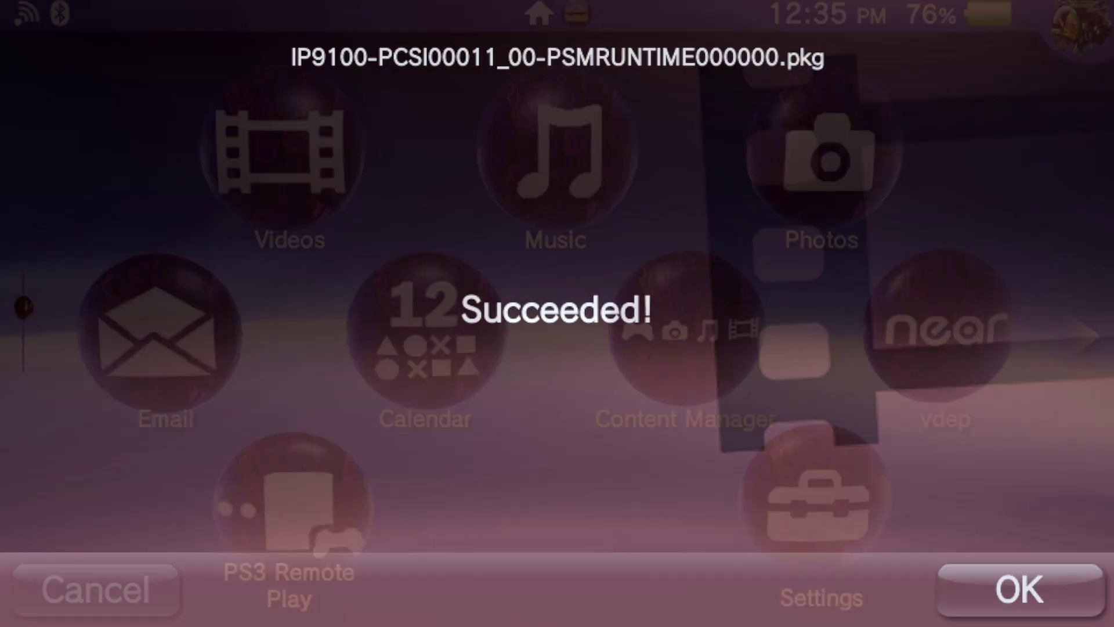
{"action": "left_click", "coordinate": [1019, 589]}
{"action": "left_click", "coordinate": [808, 511]}
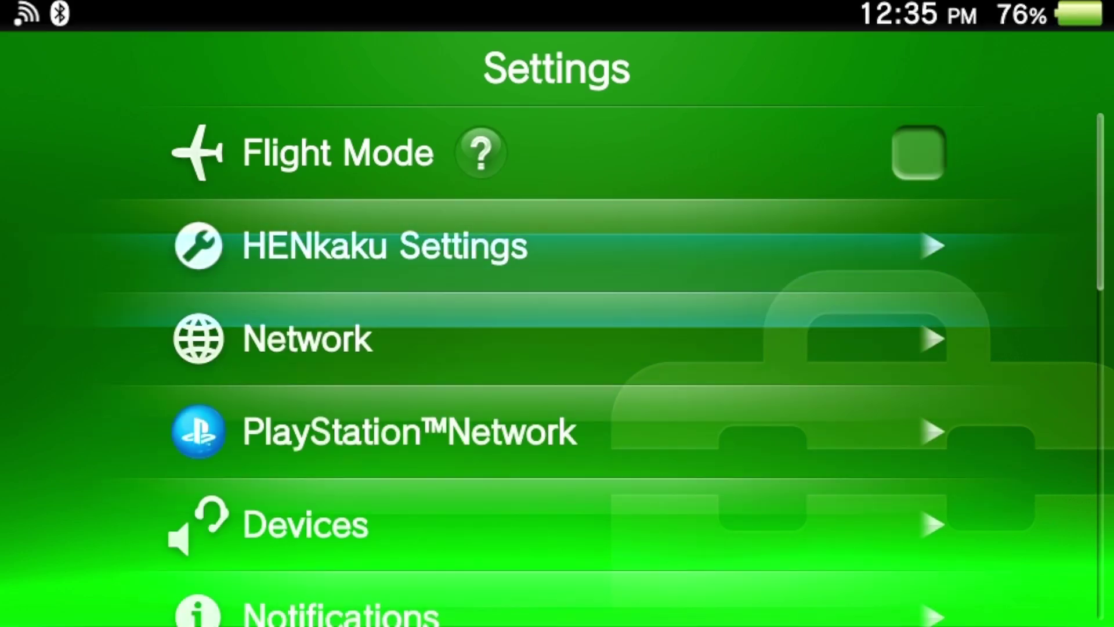
- Open System > PlayStation®Mobile to view PSM Runtime Package version 1.00
{"action": "key", "text": "Down"}
{"action": "key", "text": "Down"}
{"action": "key", "text": "Down"}
{"action": "key", "text": "Down"}
{"action": "key", "text": "Down"}
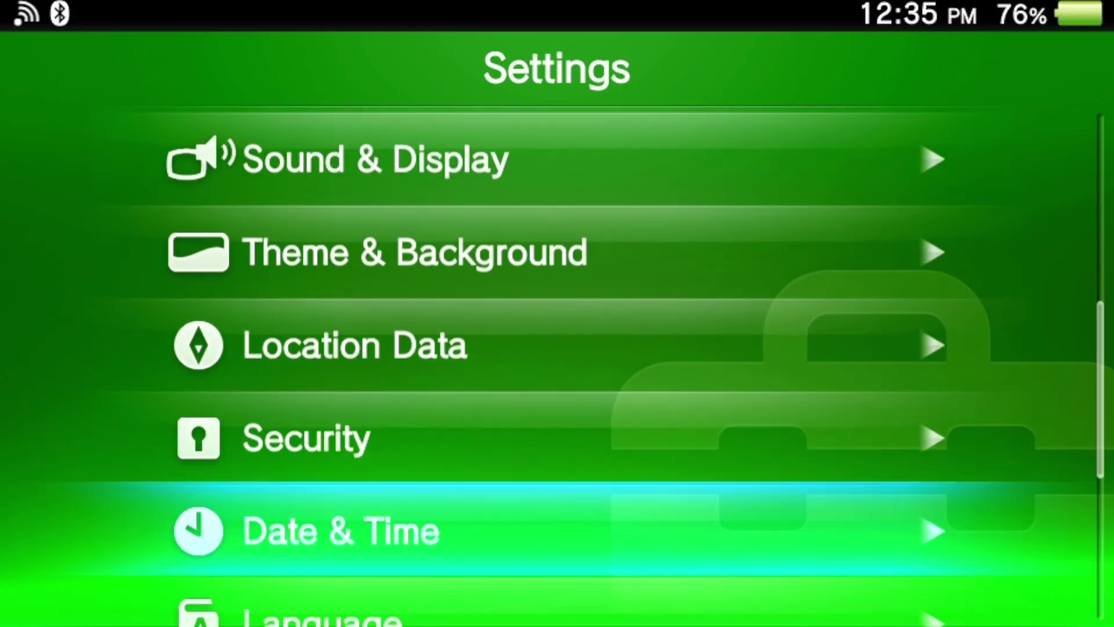
{"action": "key", "text": "Return"}
{"action": "key", "text": "Down"}
{"action": "key", "text": "Down"}
{"action": "key", "text": "Down"}
{"action": "key", "text": "Down"}
{"action": "key", "text": "Down"}
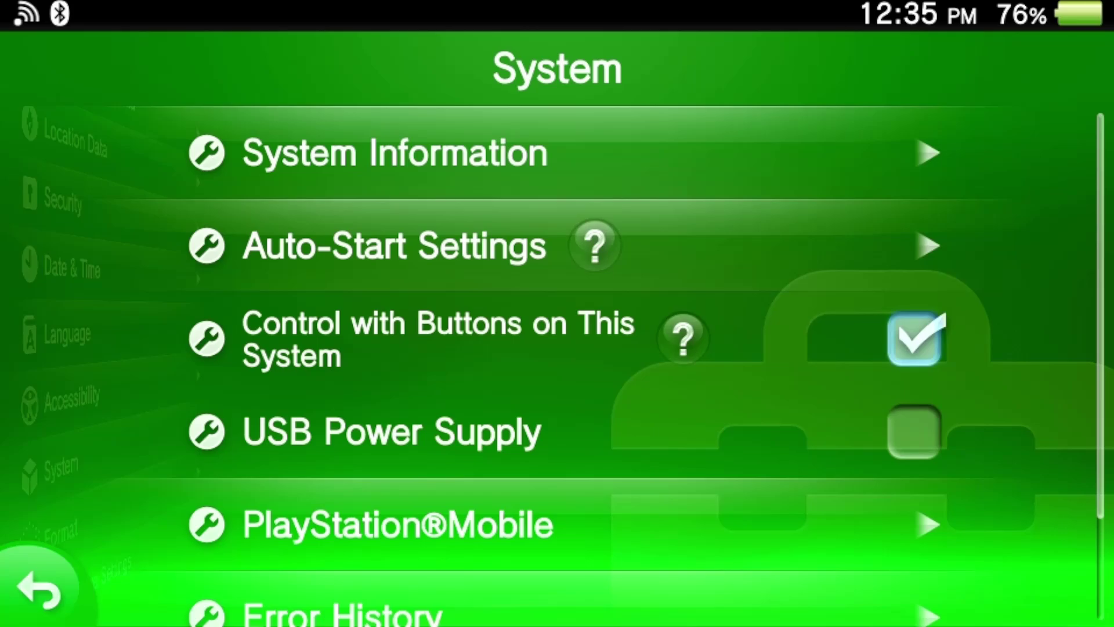
{"action": "key", "text": "Up"}
{"action": "key", "text": "Return"}
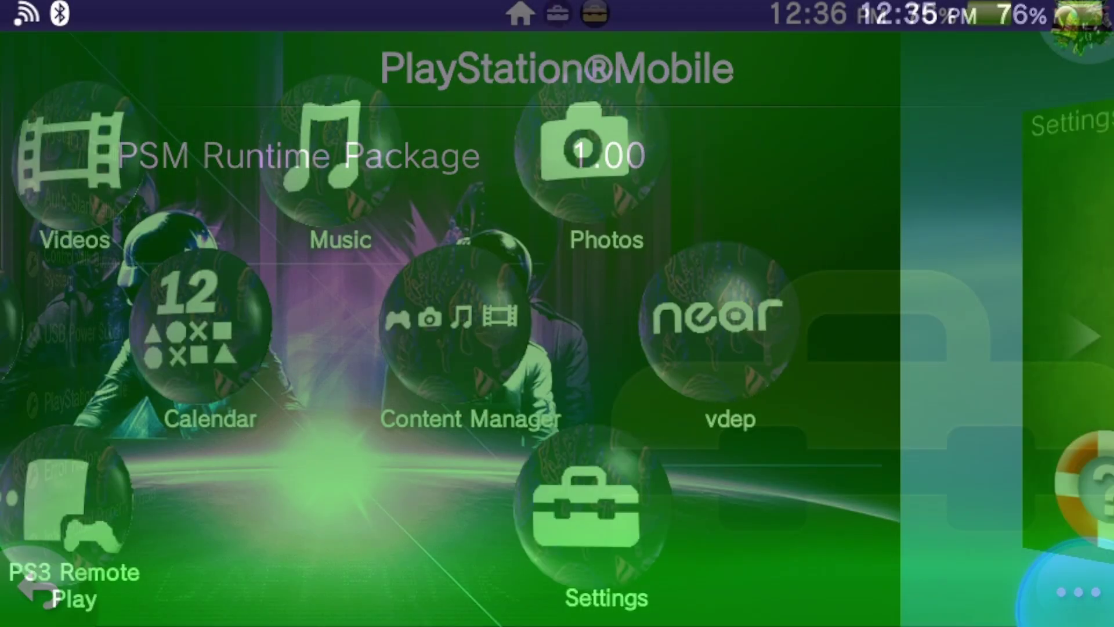
- Back in the ux0:/package list, install the A0200 PSM runtime package and dismiss Succeeded
{"action": "key", "text": "Right"}
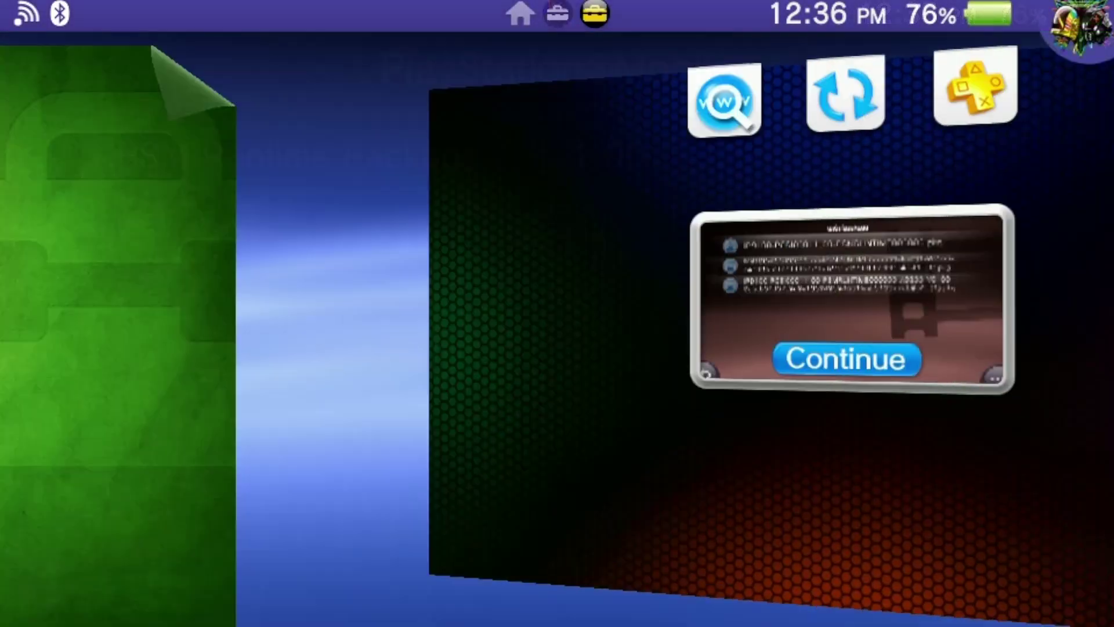
{"action": "key", "text": "Return"}
{"action": "key", "text": "Down"}
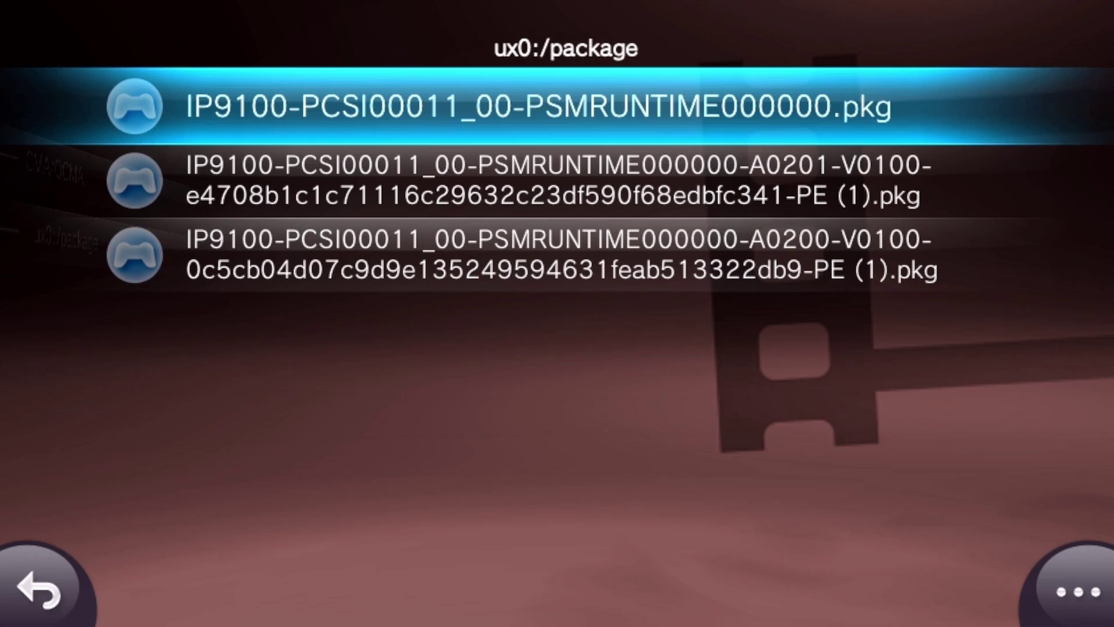
{"action": "key", "text": "Down"}
{"action": "key", "text": "Down"}
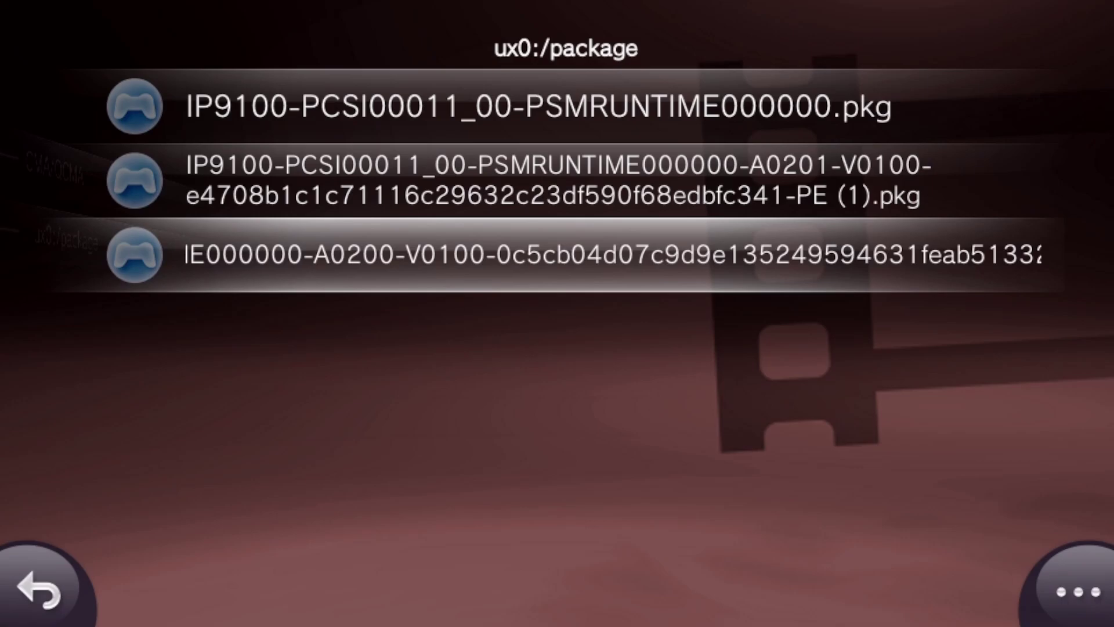
{"action": "key", "text": "Return"}
{"action": "key", "text": "Right"}
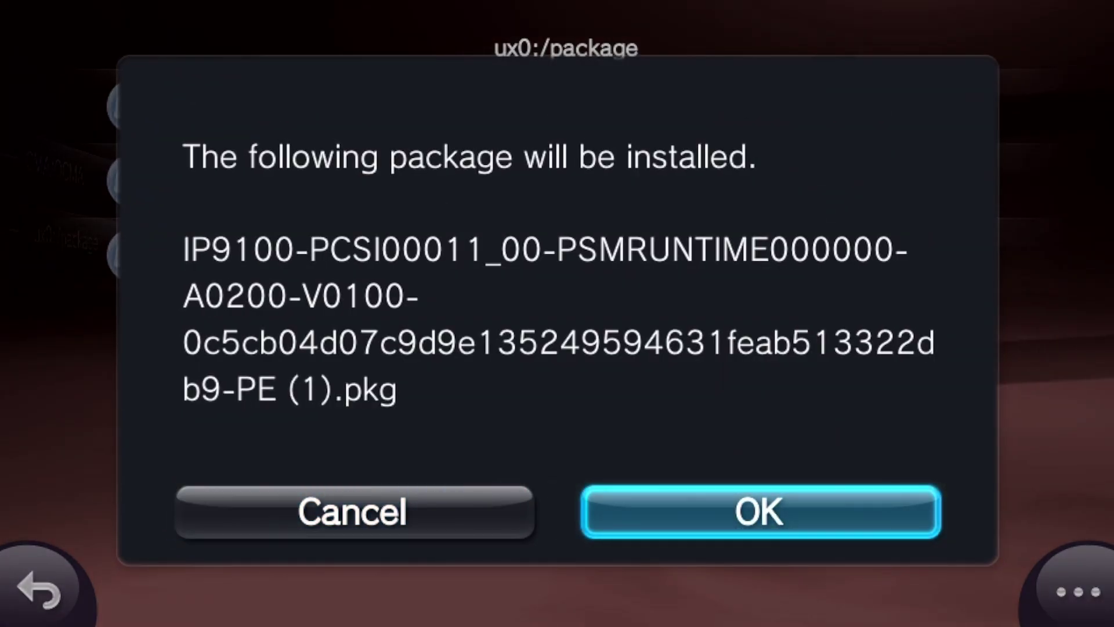
{"action": "key", "text": "Return"}
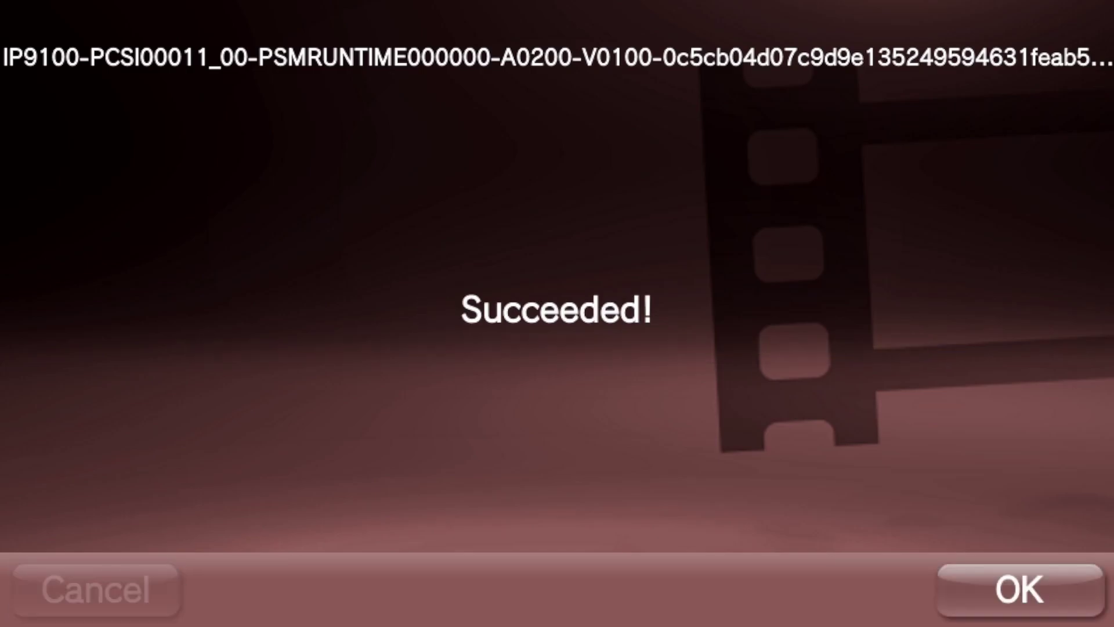
{"action": "key", "text": "Return"}
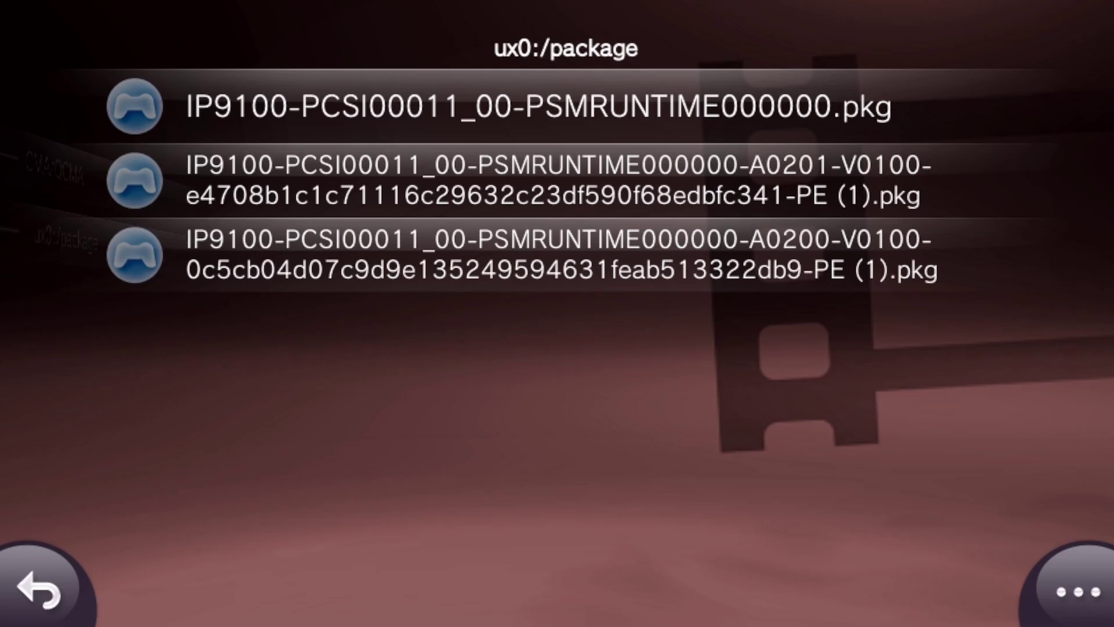
- Check in Settings > PlayStation®Mobile that the PSM runtime now reads 2.00
{"action": "key", "text": "super"}
{"action": "key", "text": "Left"}
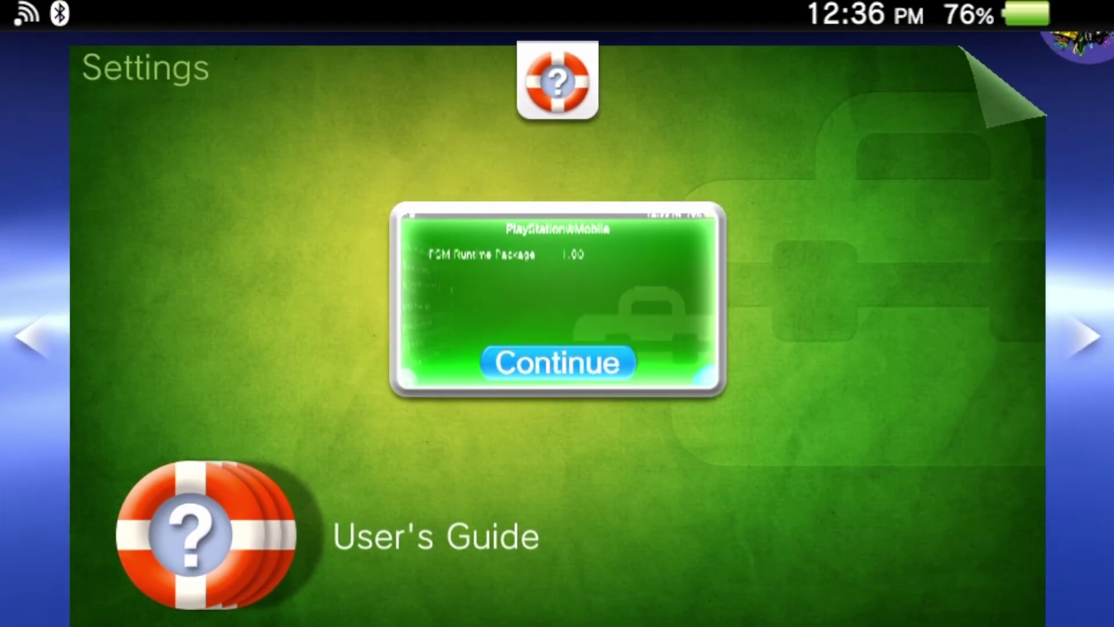
{"action": "key", "text": "Return"}
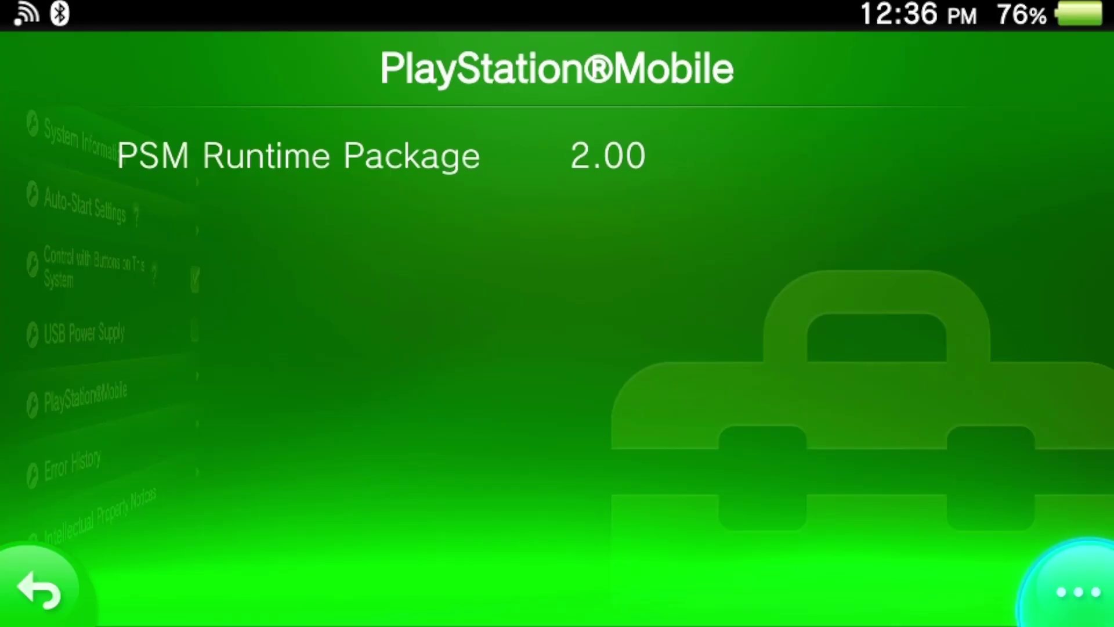
{"action": "key", "text": "super"}
- Reopen the package list and install the A0201 PSM runtime package, dismissing Succeeded
{"action": "key", "text": "Right"}
{"action": "key", "text": "Return"}
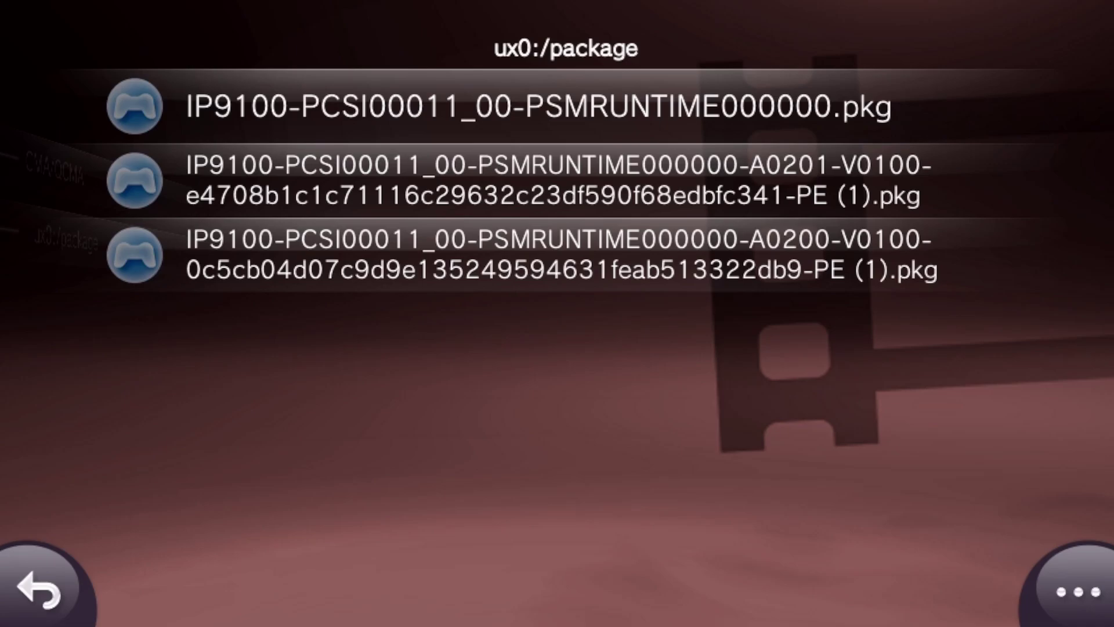
{"action": "key", "text": "Up"}
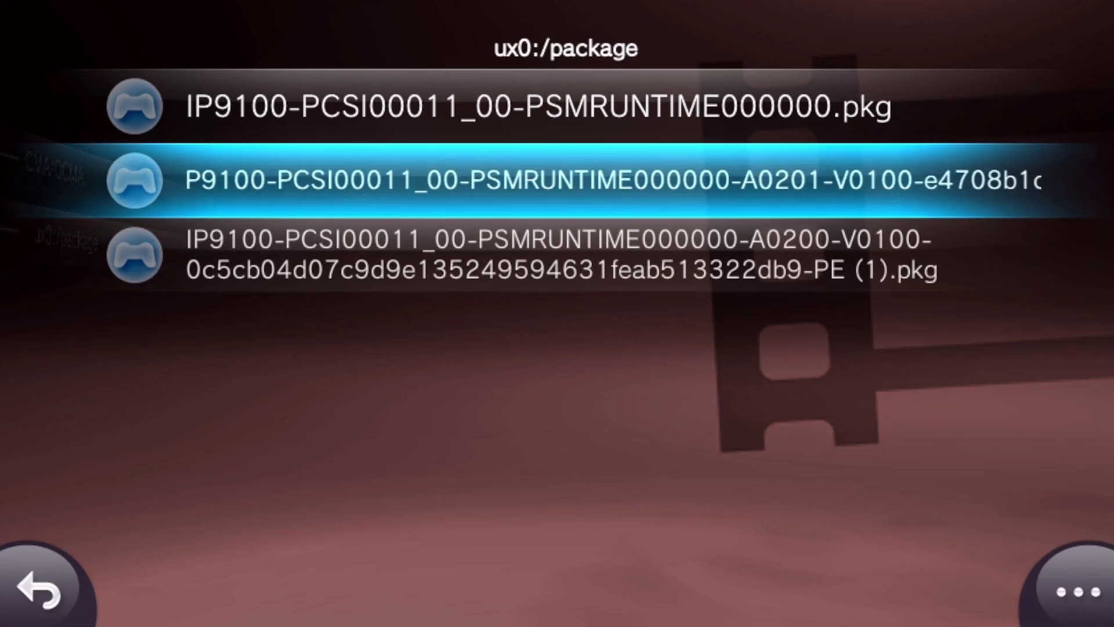
{"action": "key", "text": "Return"}
{"action": "key", "text": "Right"}
{"action": "key", "text": "Return"}
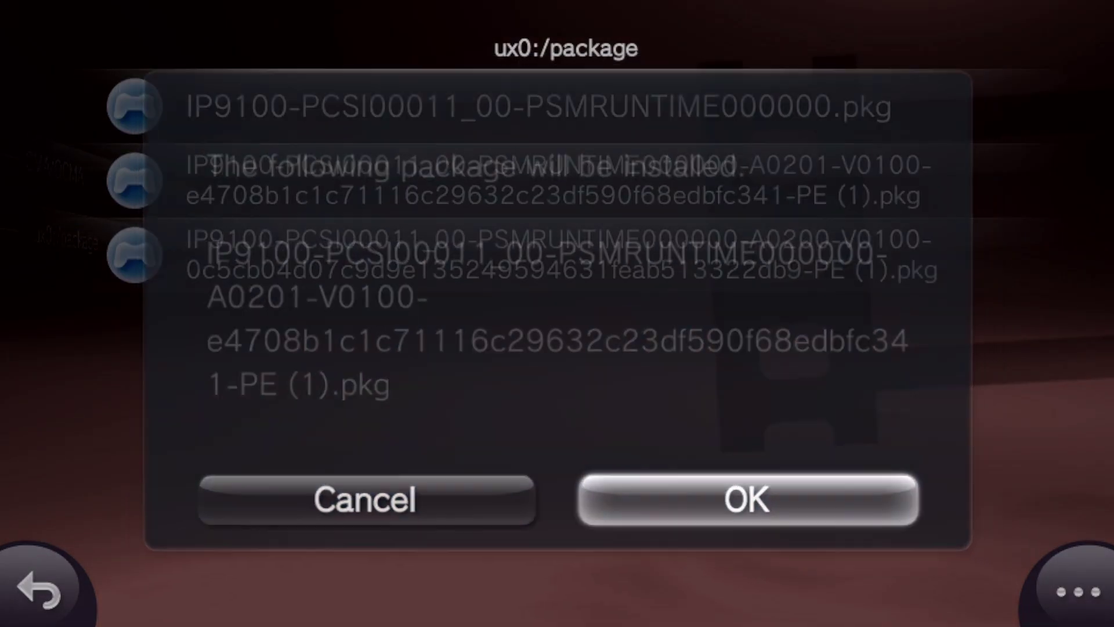
{"action": "key", "text": "Right"}
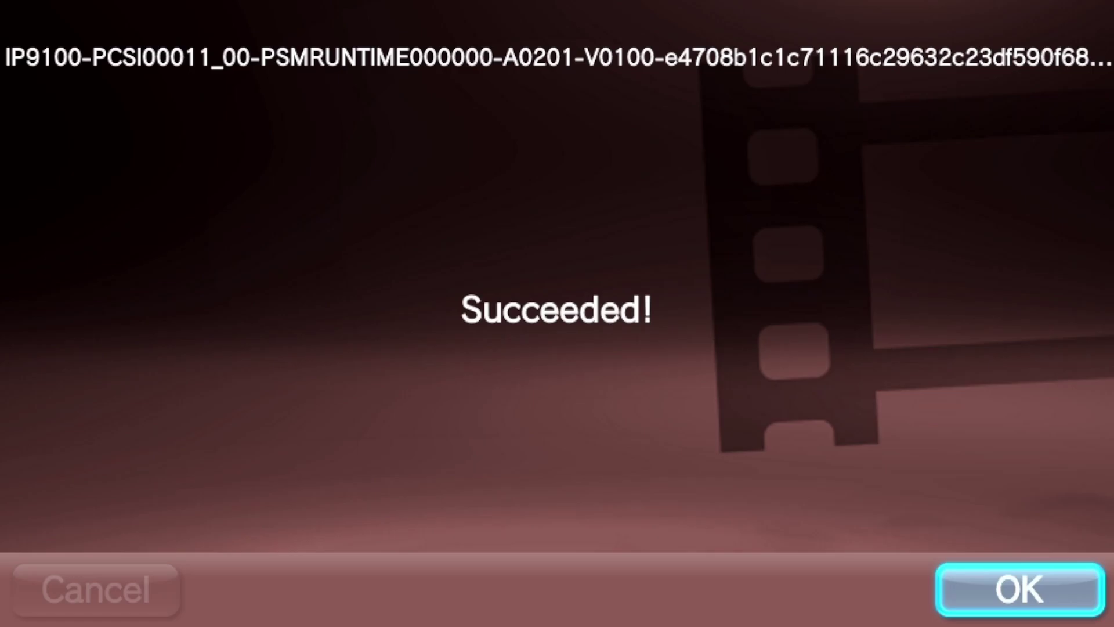
{"action": "key", "text": "Return"}
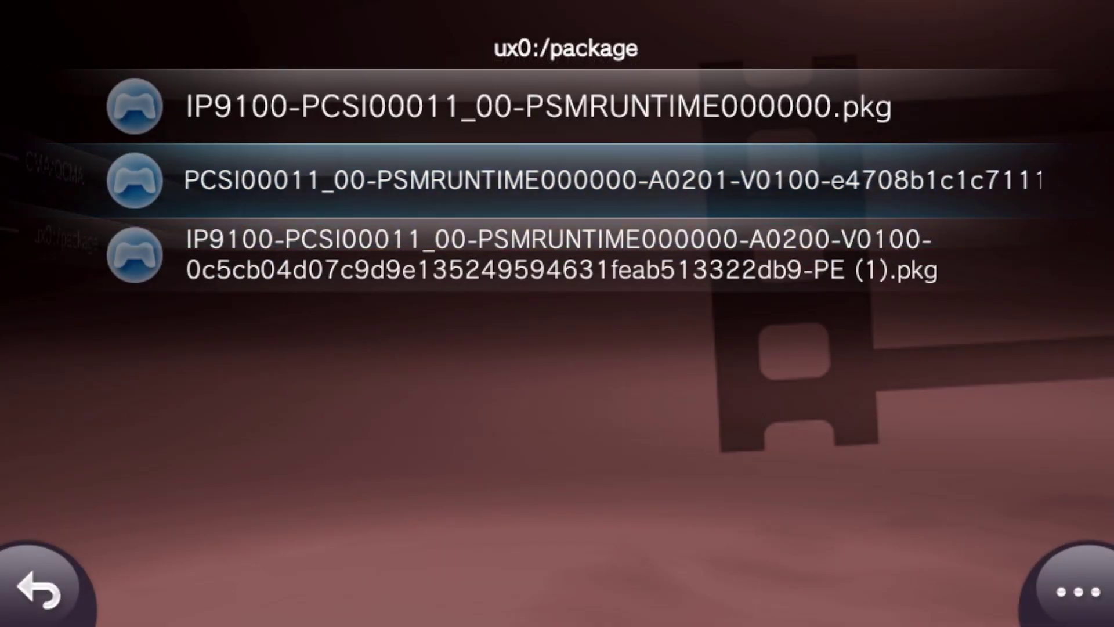
- Verify Settings shows PSM Runtime Package 2.01, then return to the home screen
{"action": "key", "text": "super"}
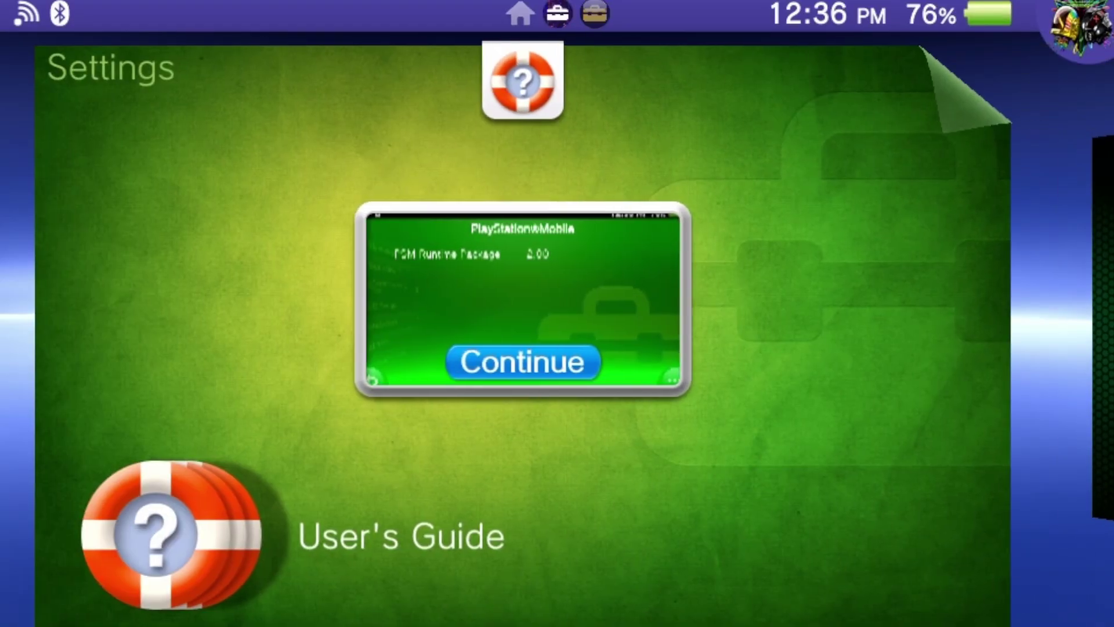
{"action": "key", "text": "Return"}
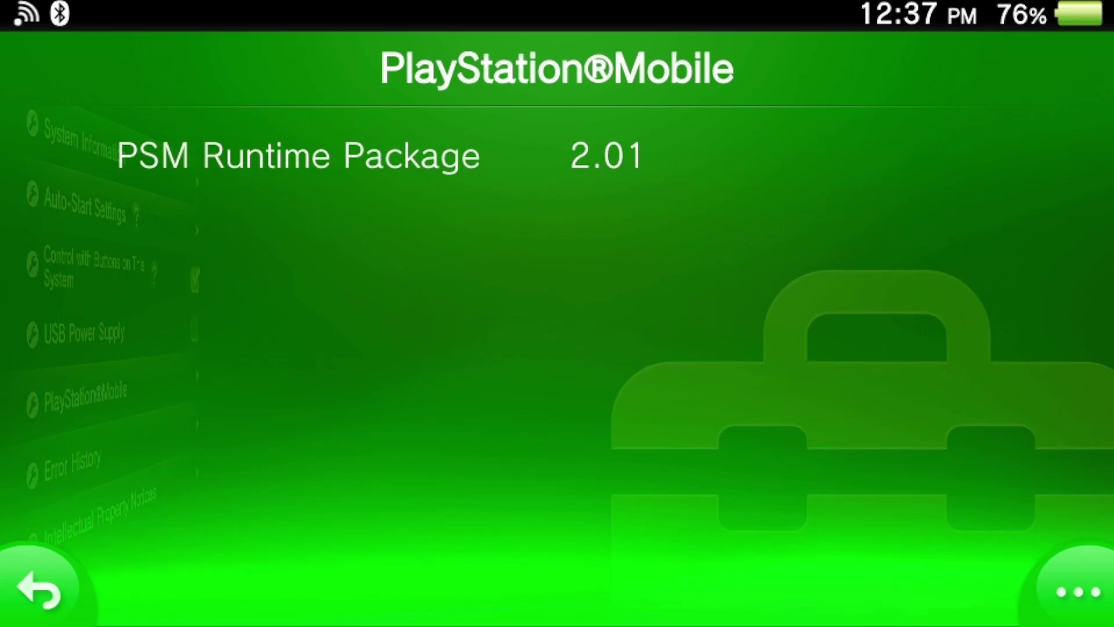
{"action": "key", "text": "super"}
{"action": "key", "text": "super"}
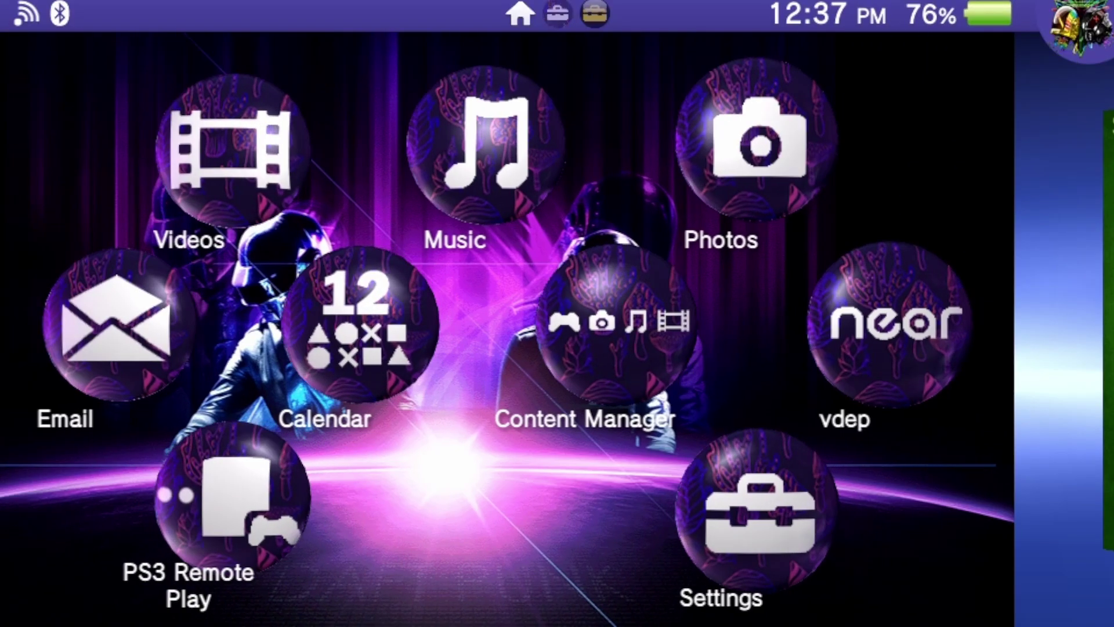
- Rerun ShaRKF00D from the homebrew page, letting it close Package Installer
{"action": "key", "text": "Down"}
{"action": "key", "text": "Down"}
{"action": "key", "text": "Down"}
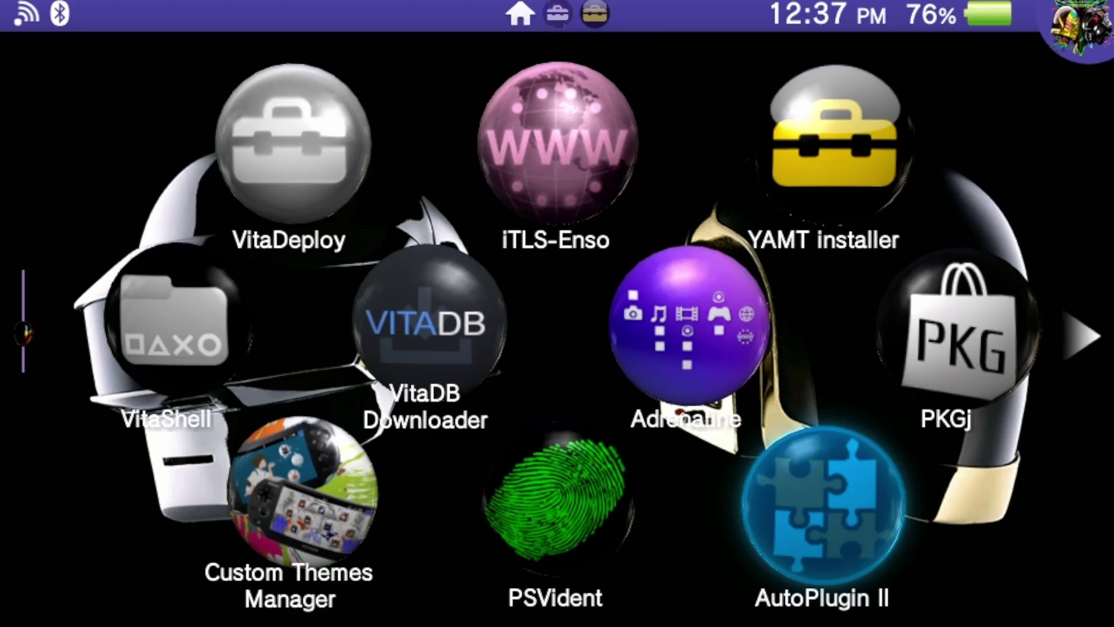
{"action": "key", "text": "Left"}
{"action": "key", "text": "Return"}
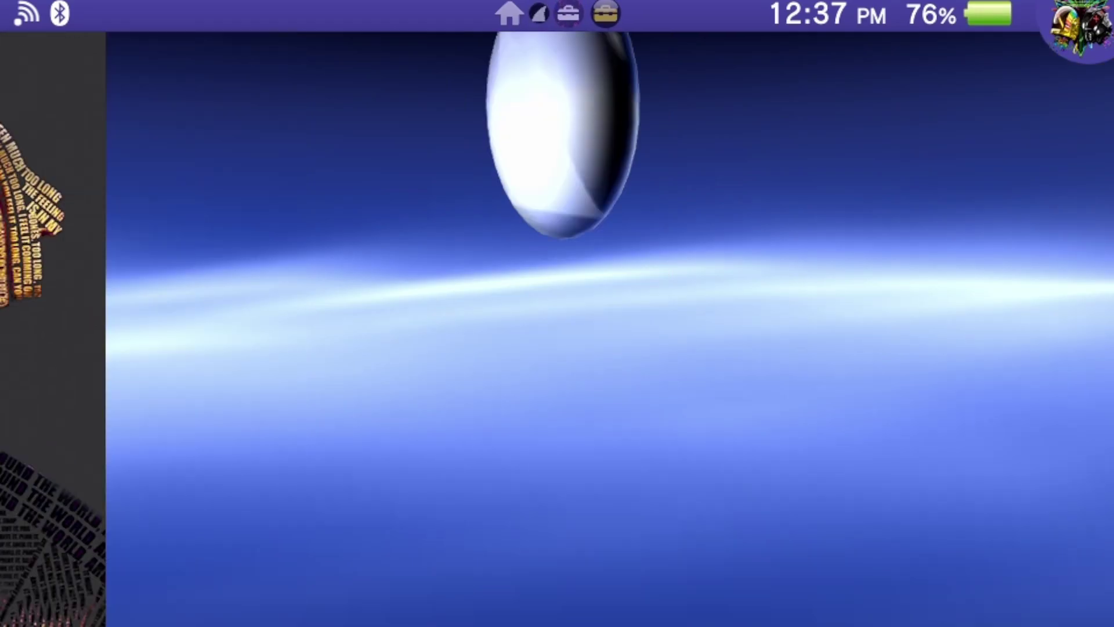
{"action": "key", "text": "Return"}
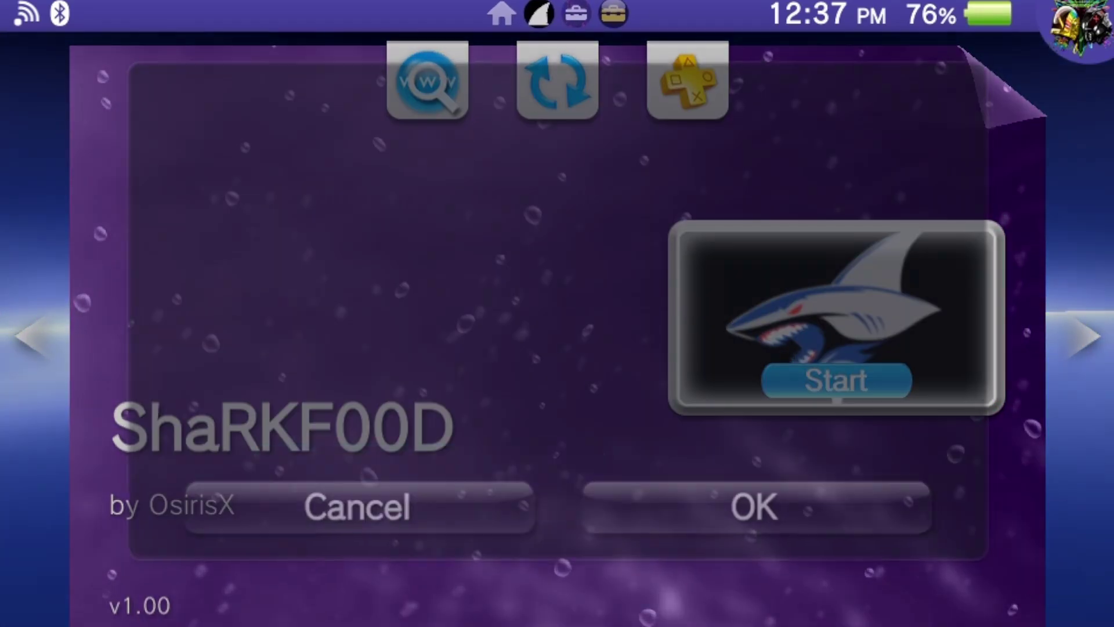
{"action": "key", "text": "Right"}
{"action": "key", "text": "Return"}
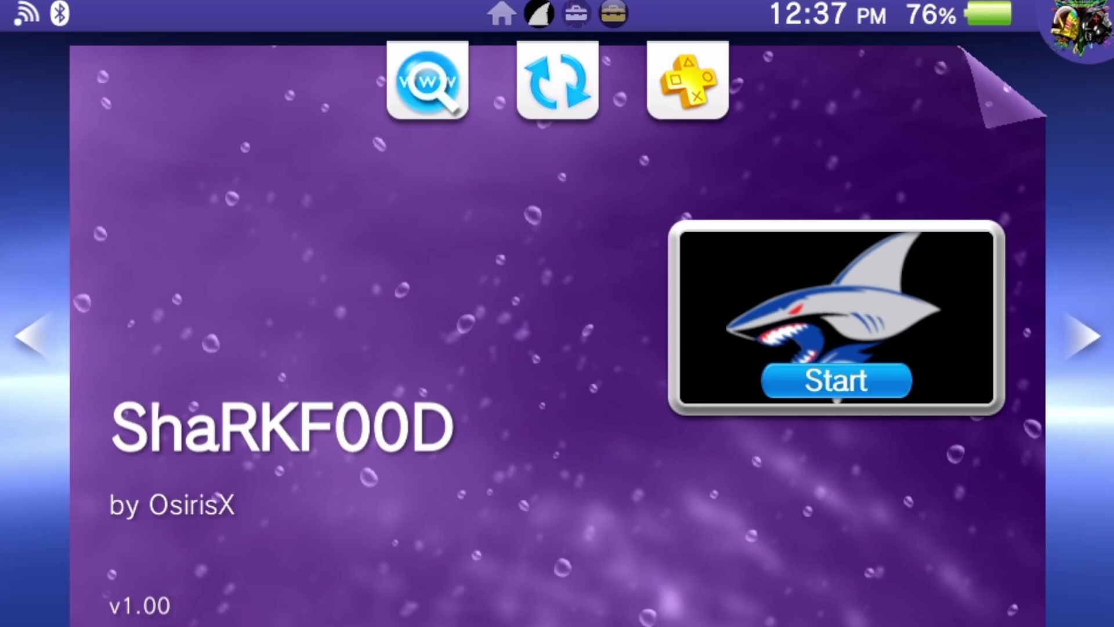
- Open VitaDB Downloader and view details of Doom II RPG, Hollow Knight, DSVita, Unreal Vita, ScummVM and others
{"action": "key", "text": "Right"}
{"action": "key", "text": "Right"}
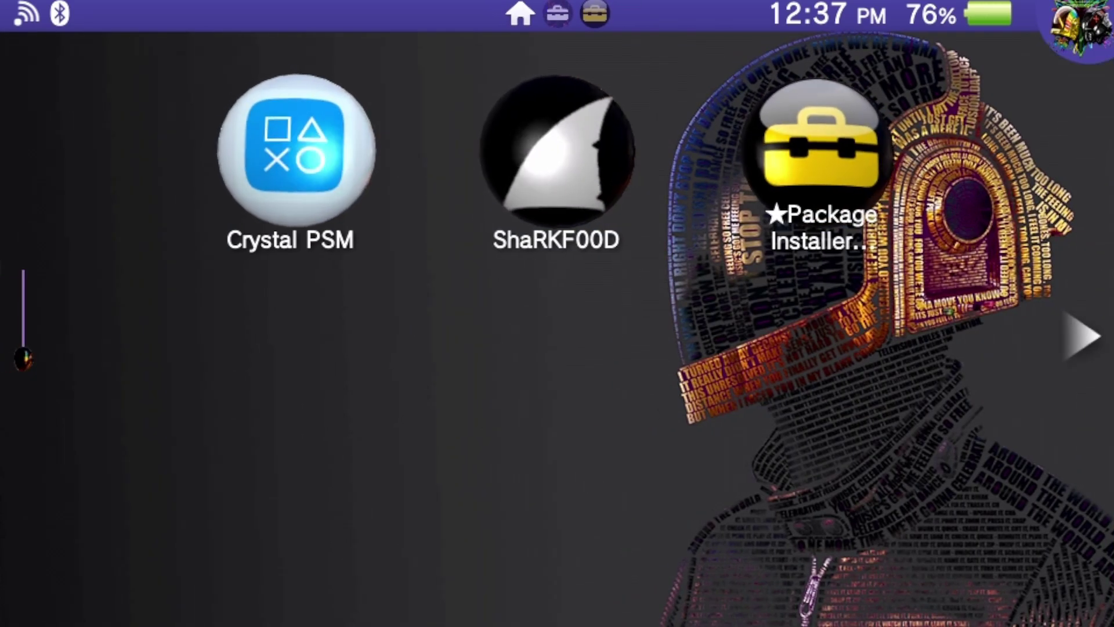
{"action": "key", "text": "Up"}
{"action": "key", "text": "Up"}
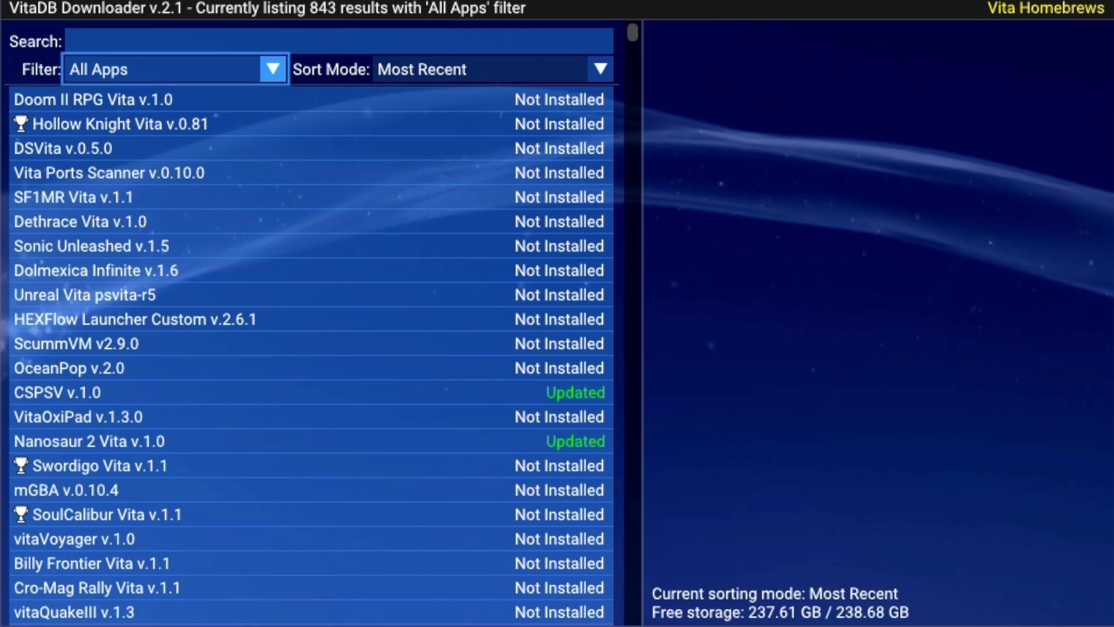
{"action": "left_click", "coordinate": [308, 99]}
{"action": "left_click", "coordinate": [308, 124]}
{"action": "left_click", "coordinate": [308, 148]}
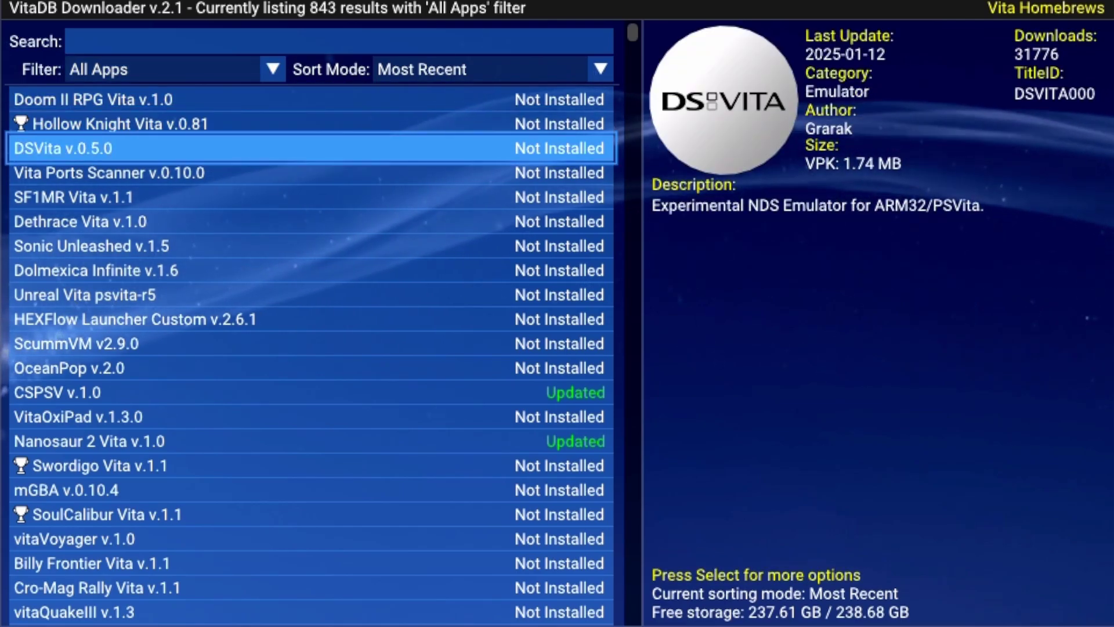
{"action": "left_click", "coordinate": [307, 197]}
{"action": "left_click", "coordinate": [307, 221]}
{"action": "left_click", "coordinate": [308, 246]}
{"action": "left_click", "coordinate": [308, 294]}
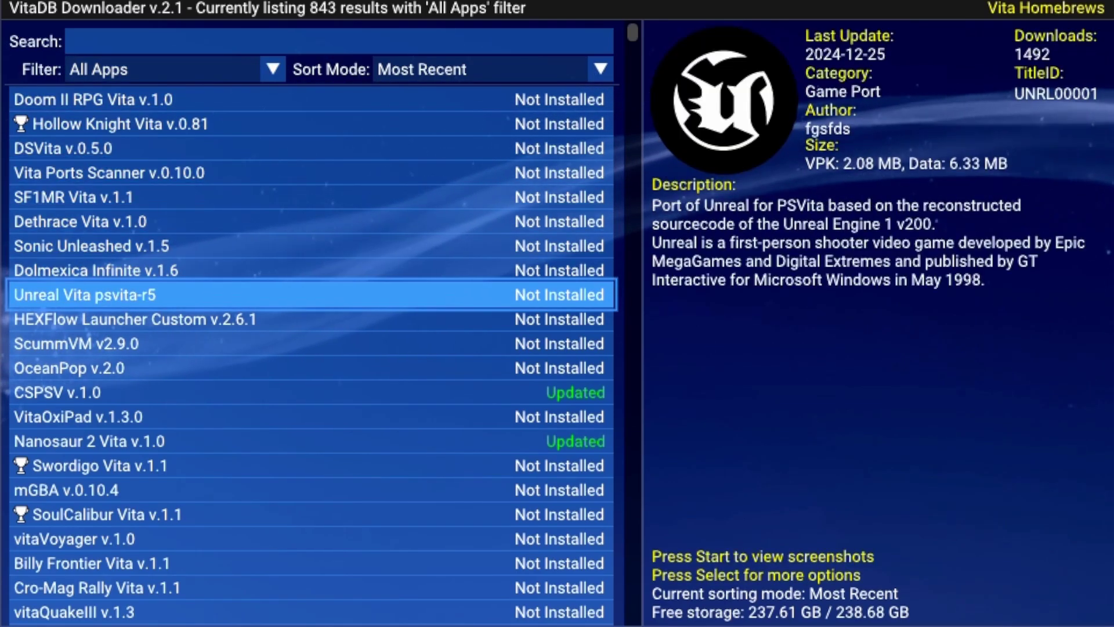
{"action": "left_click", "coordinate": [308, 343]}
{"action": "left_click", "coordinate": [307, 368]}
{"action": "left_click", "coordinate": [308, 416]}
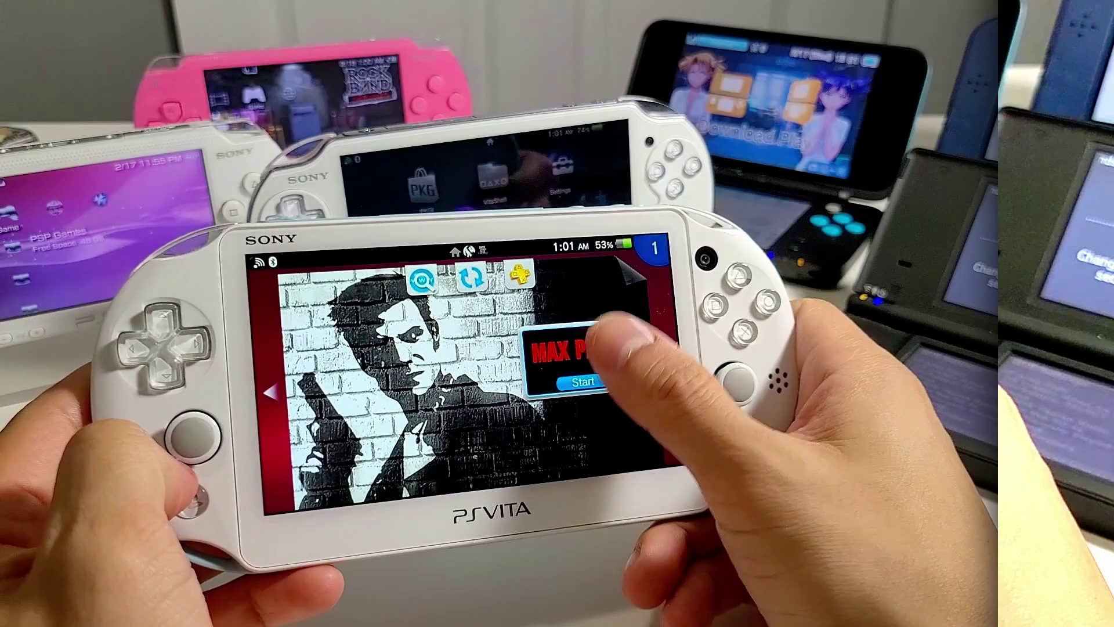